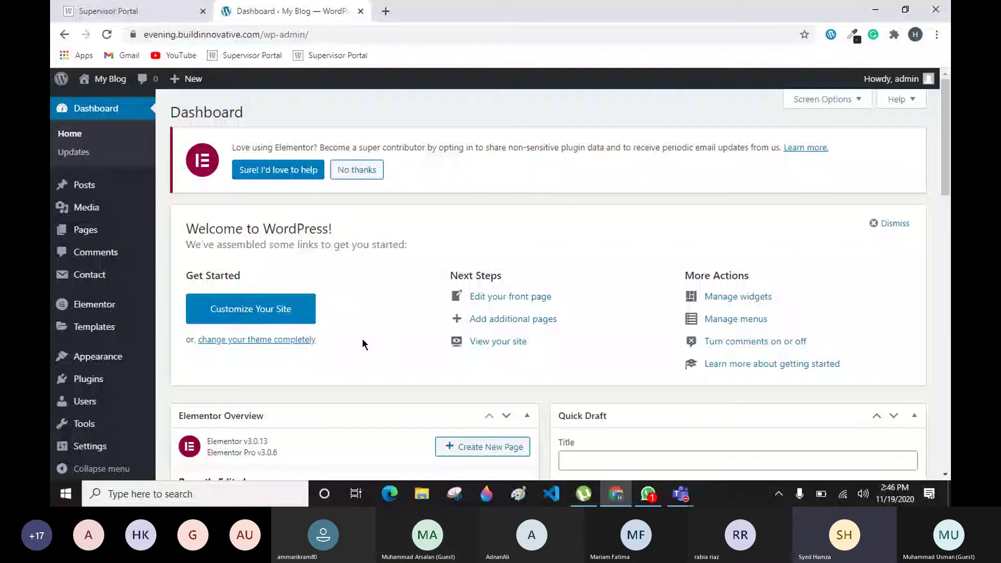
scroll(217, 207, "down", 3)
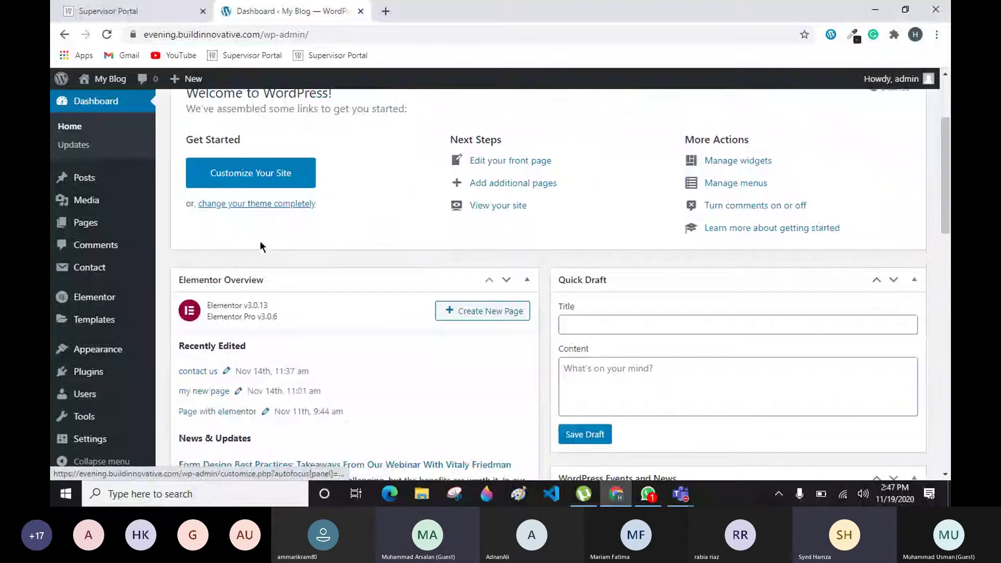
scroll(260, 243, "up", 3)
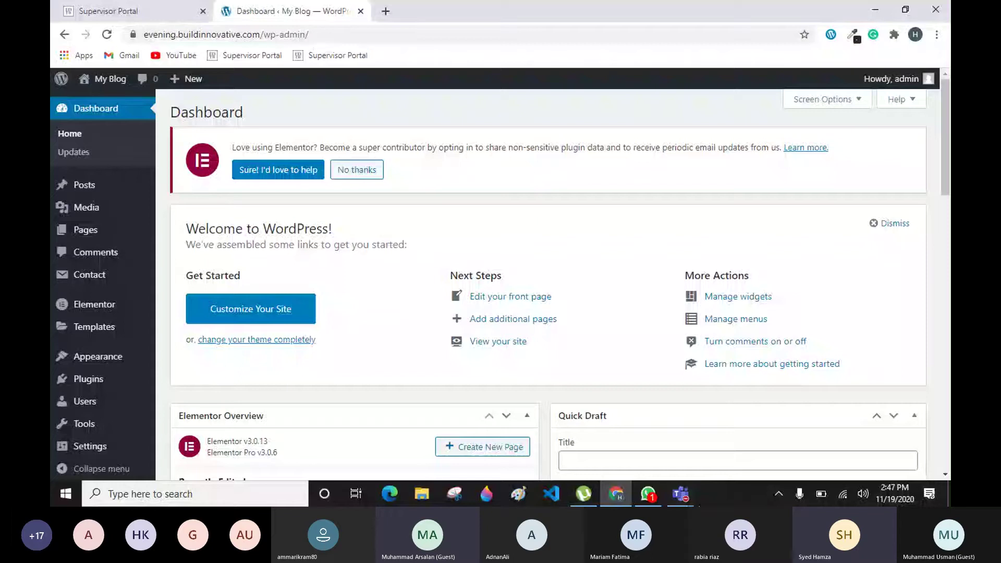
key("alt+Tab")
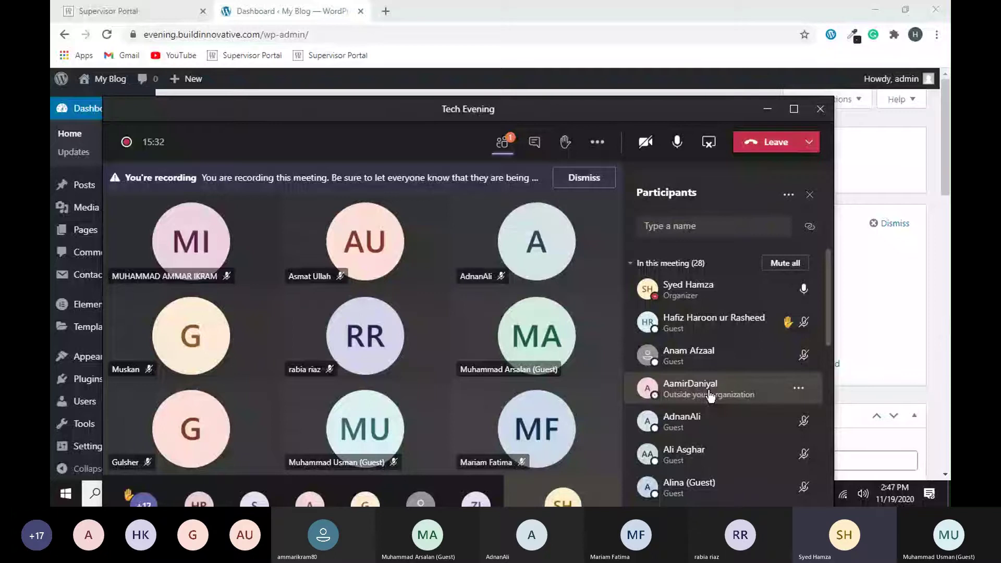
left_click(844, 495)
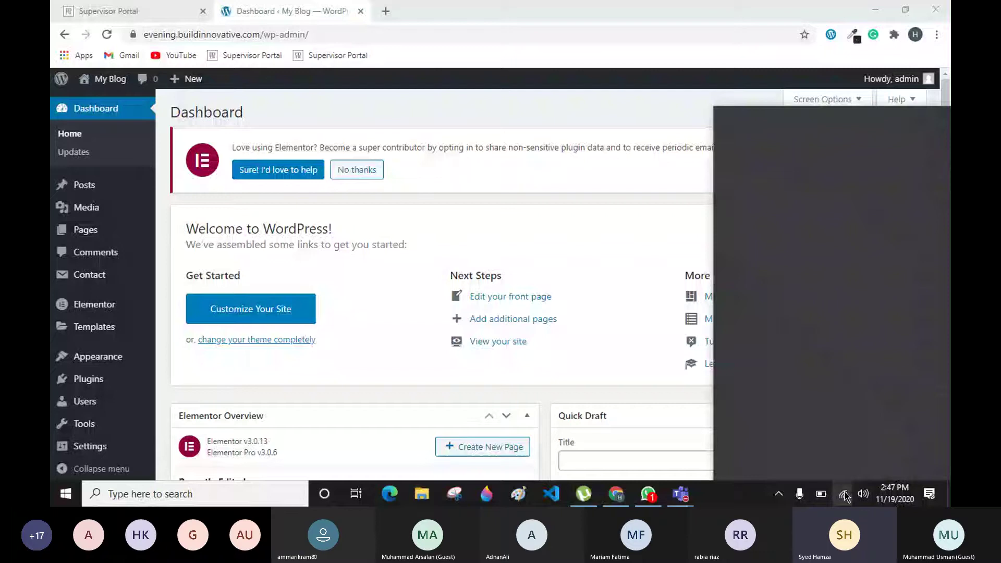
left_click(845, 495)
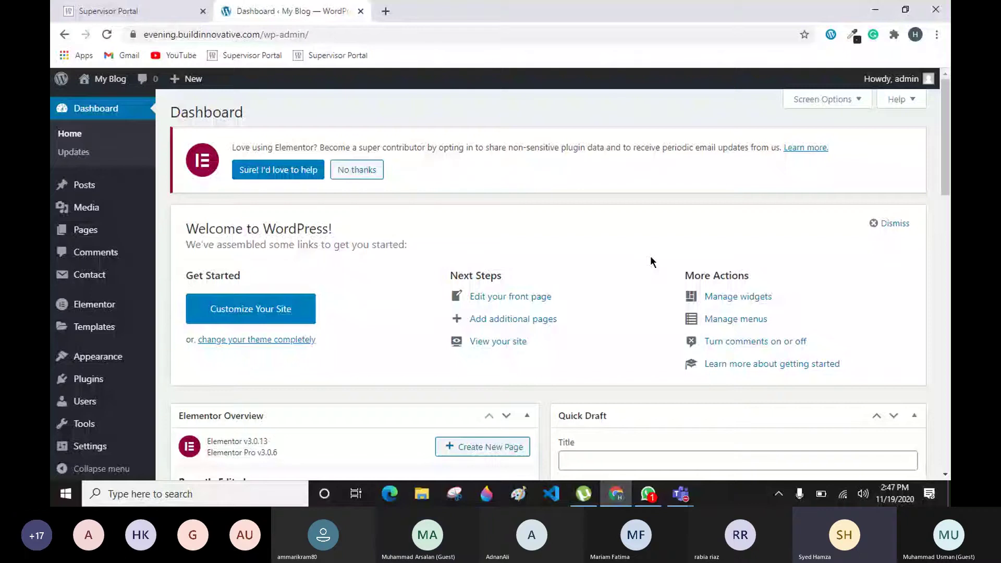
mouse_move(685, 477)
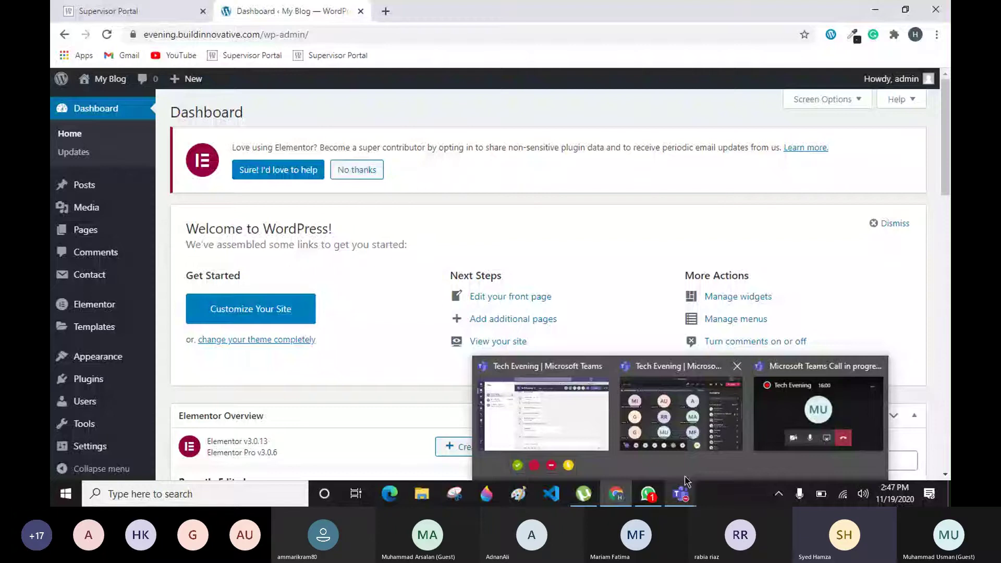
left_click(696, 433)
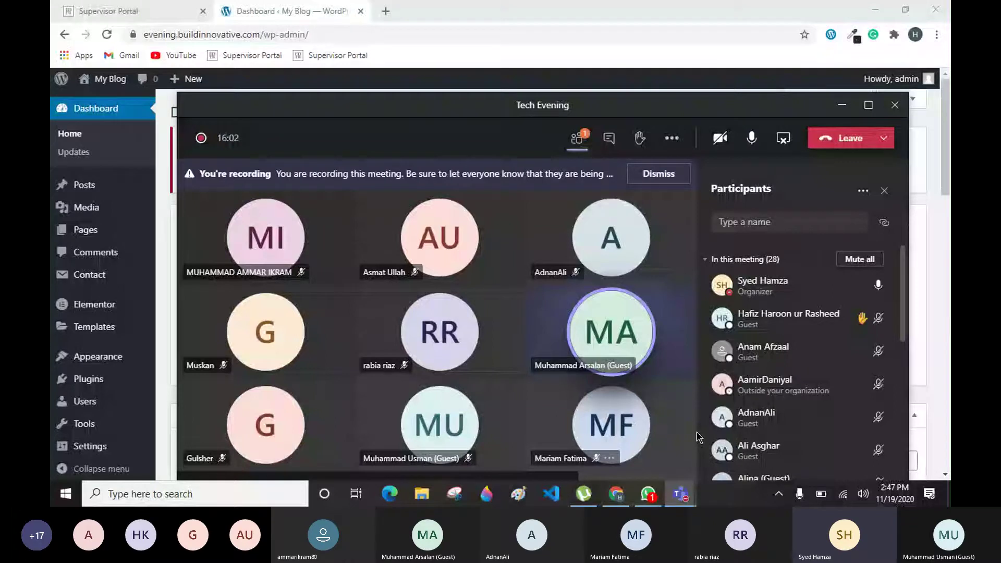
key("alt+Tab")
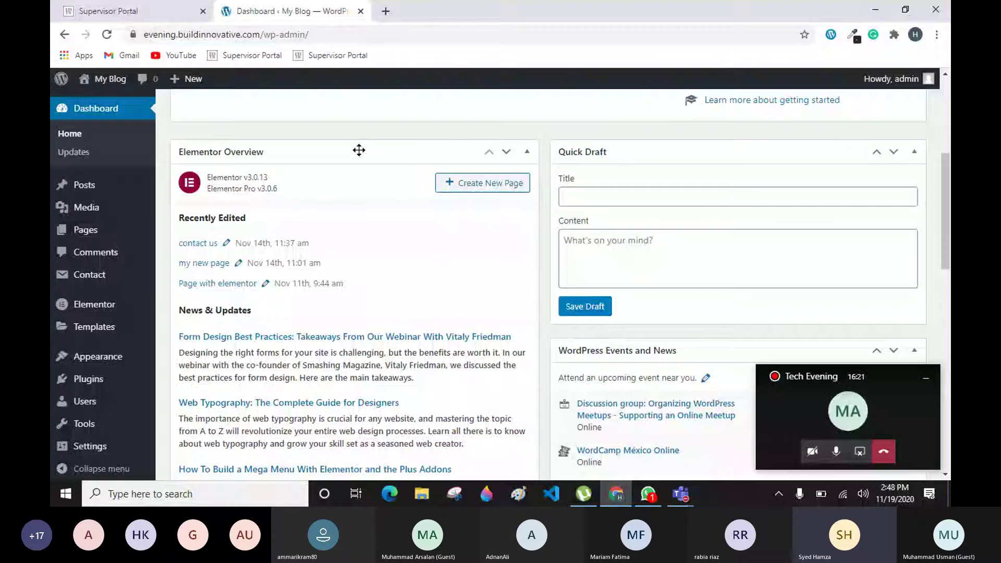
scroll(359, 151, "down", 4)
mouse_move(83, 396)
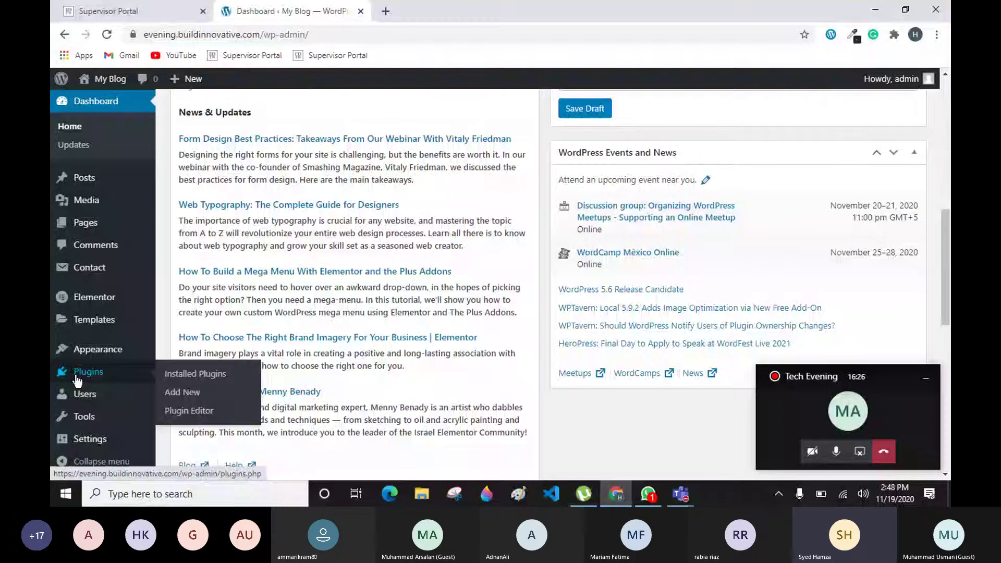
key("F5")
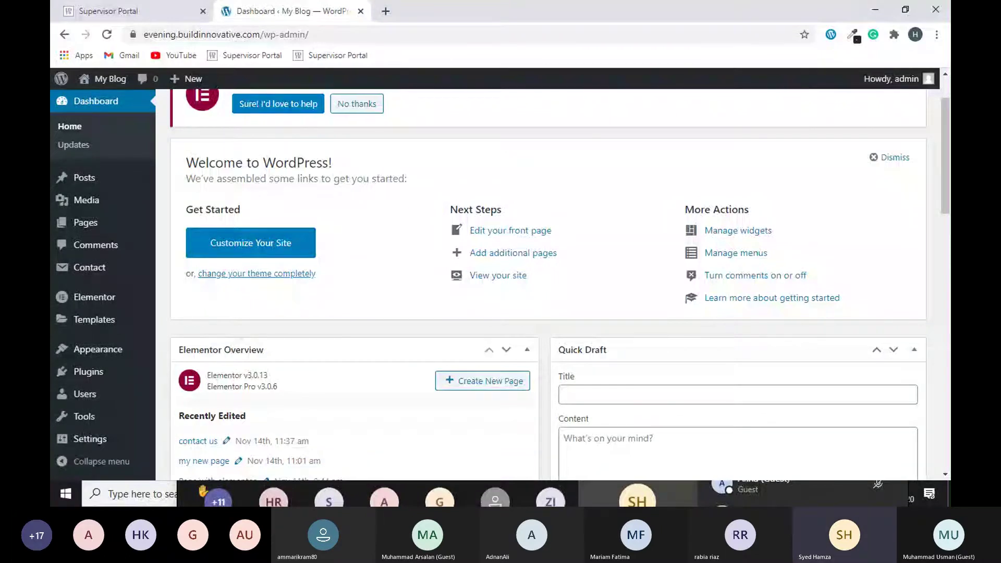
Switch to the Tech Evening meeting in Microsoft Teams, check the meeting chat and return to the WordPress dashboard
left_click(660, 496)
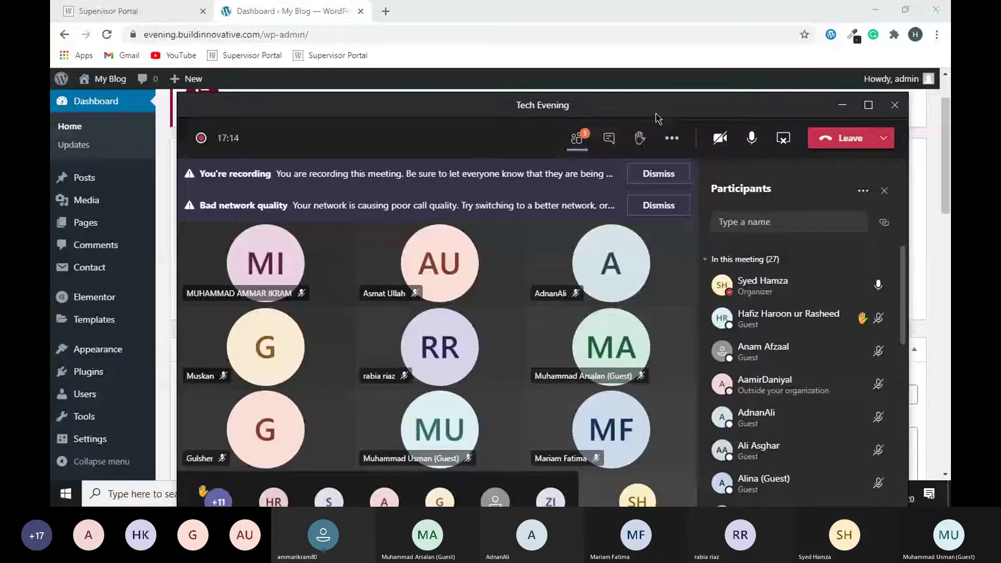
left_click_drag(656, 119, 644, 45)
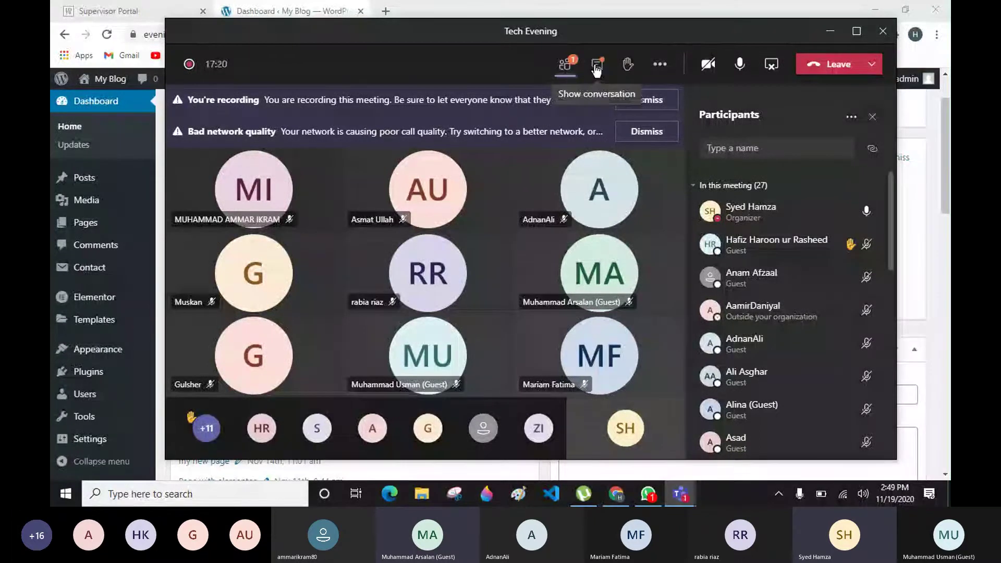
left_click(596, 68)
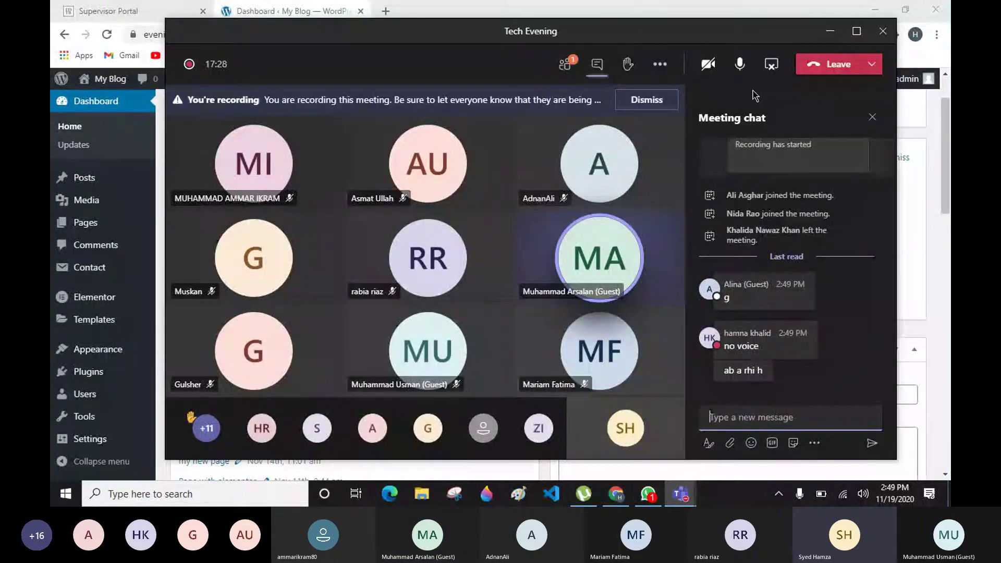
left_click(771, 71)
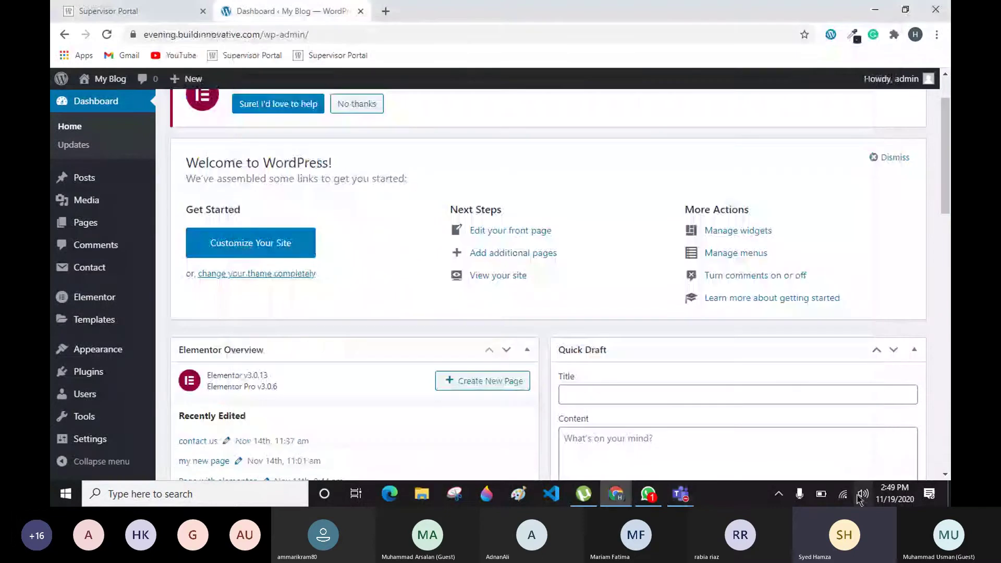
Look over the WordPress dashboard, including the Elementor Overview, Site Health Status and At a Glance sections
scroll(364, 286, "down", 3)
scroll(365, 251, "down", 1)
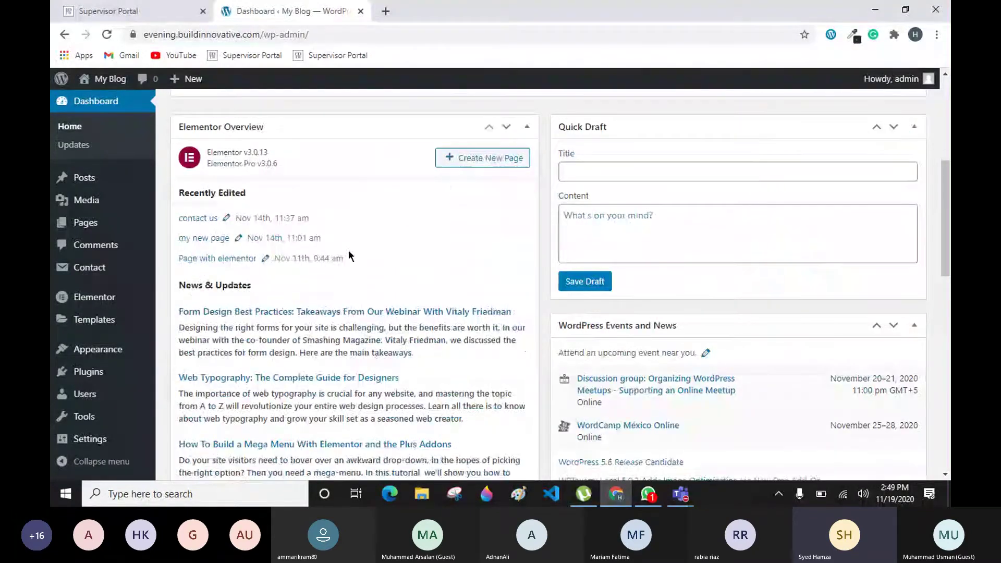
scroll(349, 249, "down", 3)
scroll(181, 192, "up", 10)
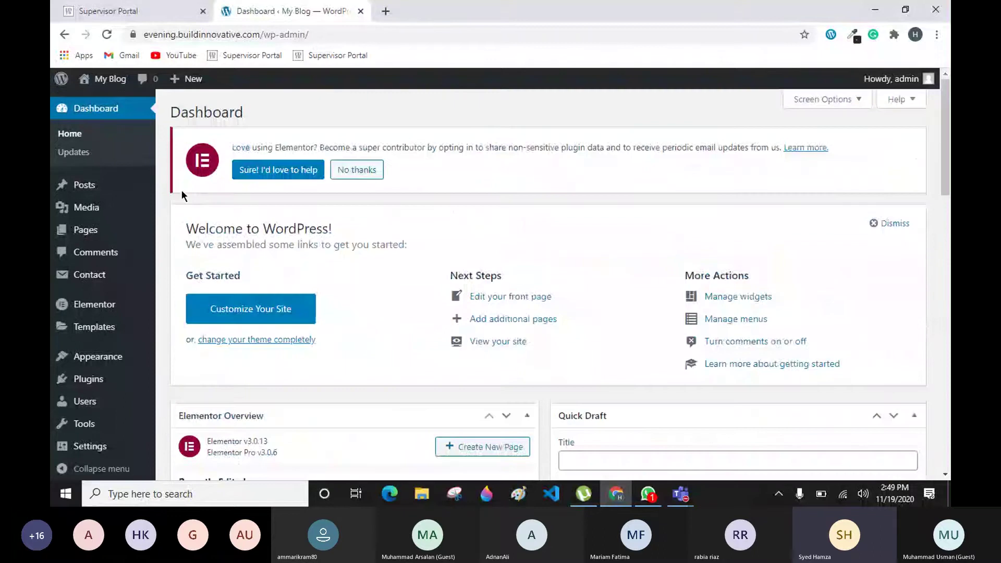
scroll(104, 320, "down", 4)
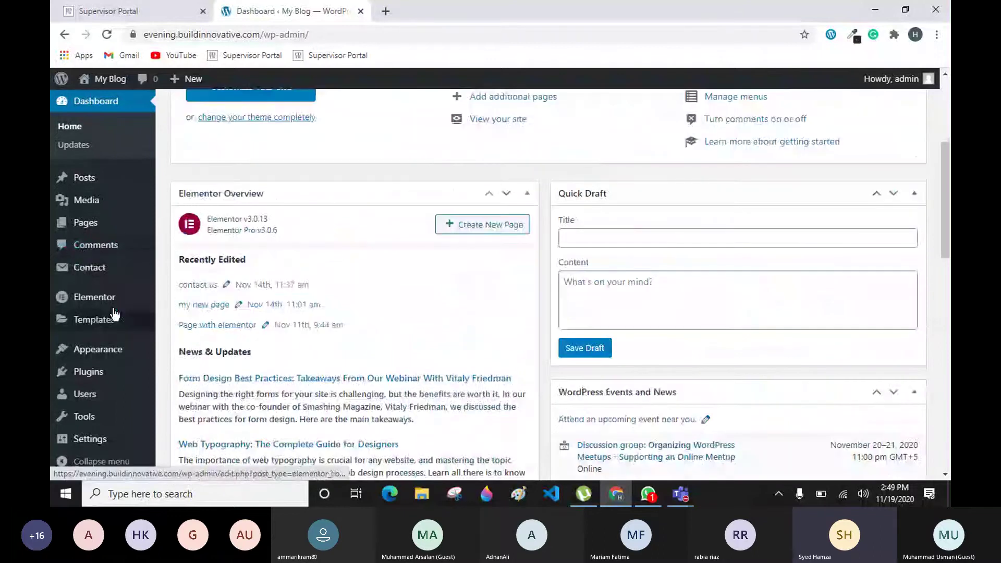
scroll(114, 315, "down", 1)
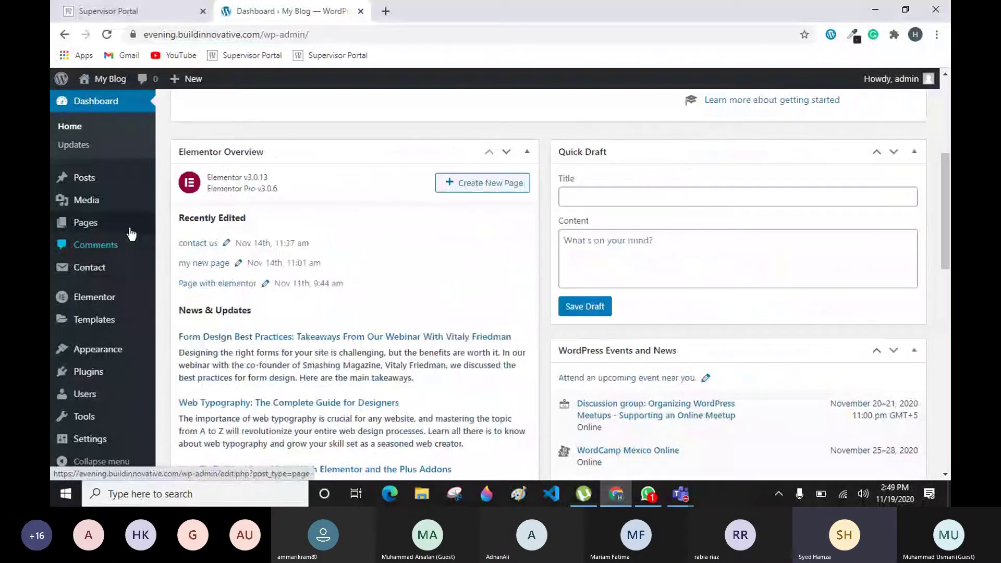
scroll(131, 234, "up", 5)
mouse_move(133, 234)
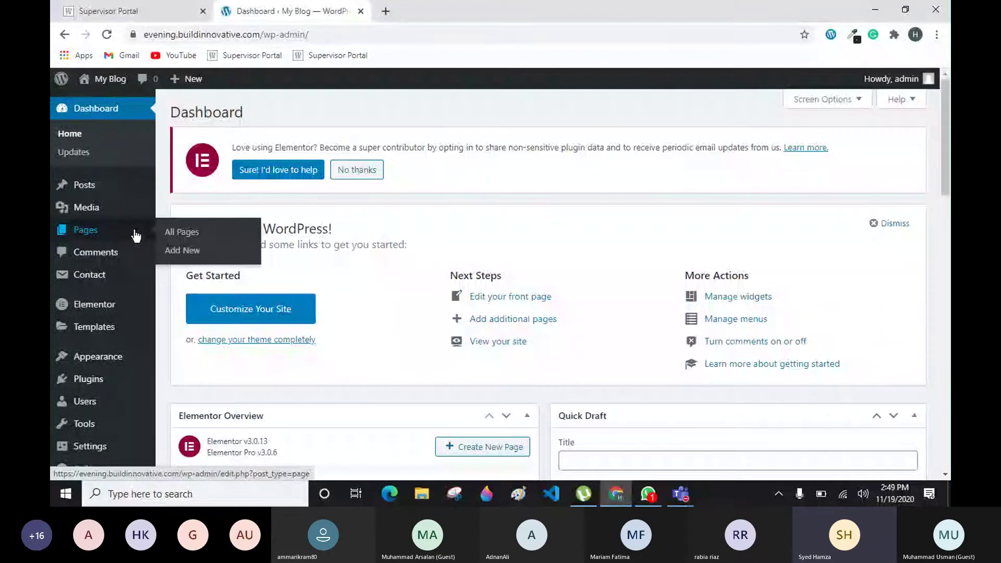
scroll(598, 304, "down", 1)
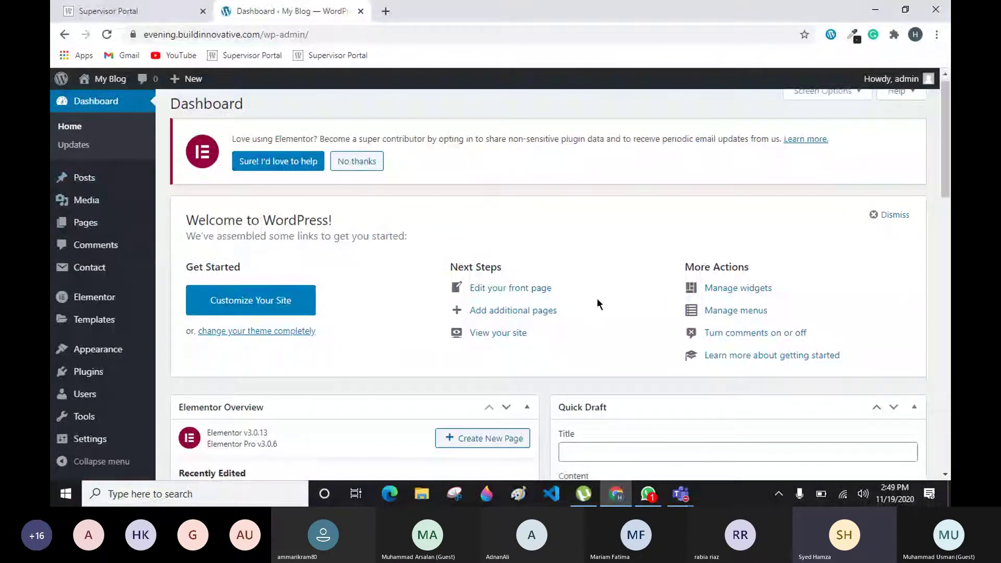
scroll(598, 304, "down", 4)
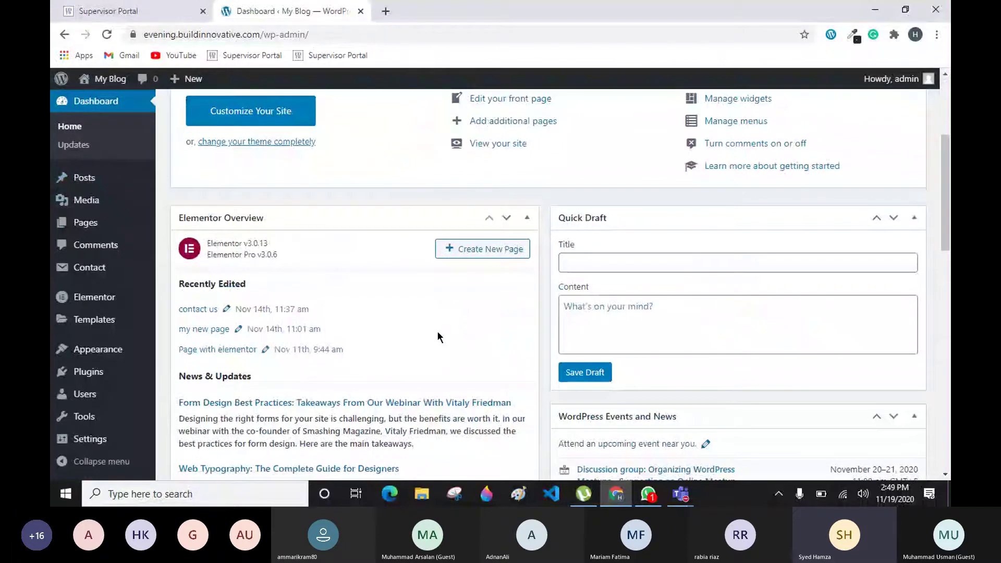
scroll(437, 335, "down", 1)
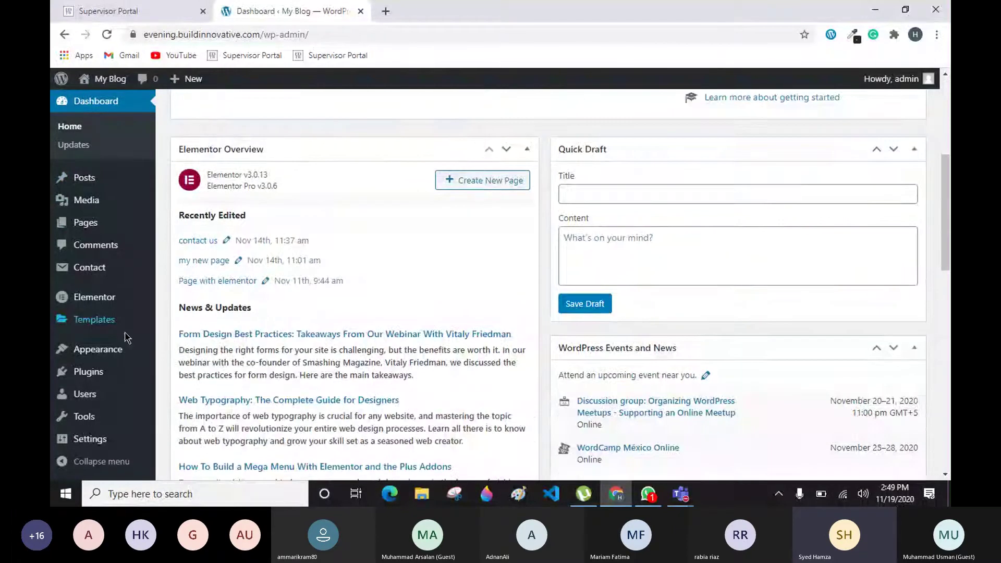
scroll(253, 285, "down", 5)
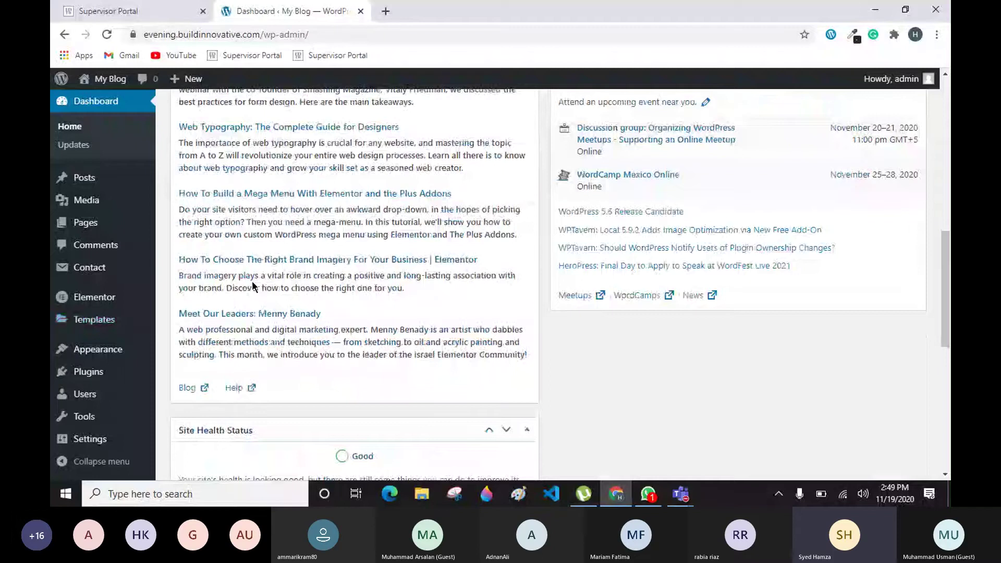
scroll(253, 282, "down", 3)
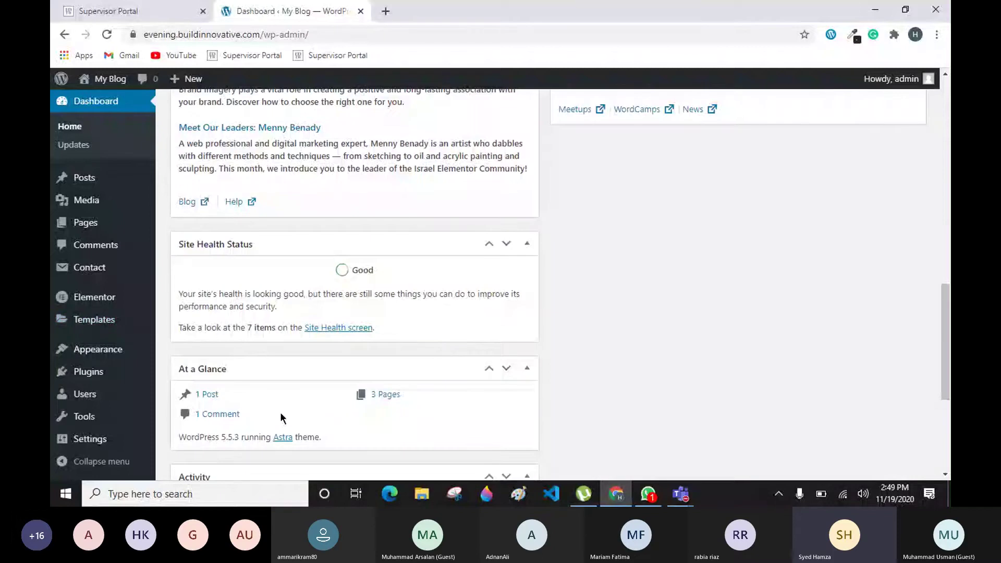
scroll(280, 412, "up", 5)
Open the Add Plugins page of the WordPress site
mouse_move(108, 391)
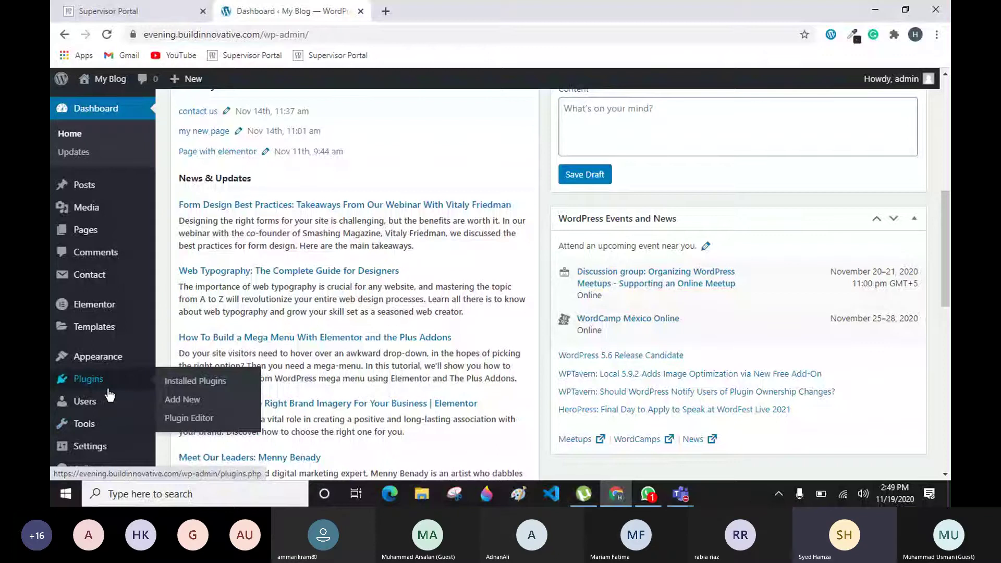
mouse_move(96, 413)
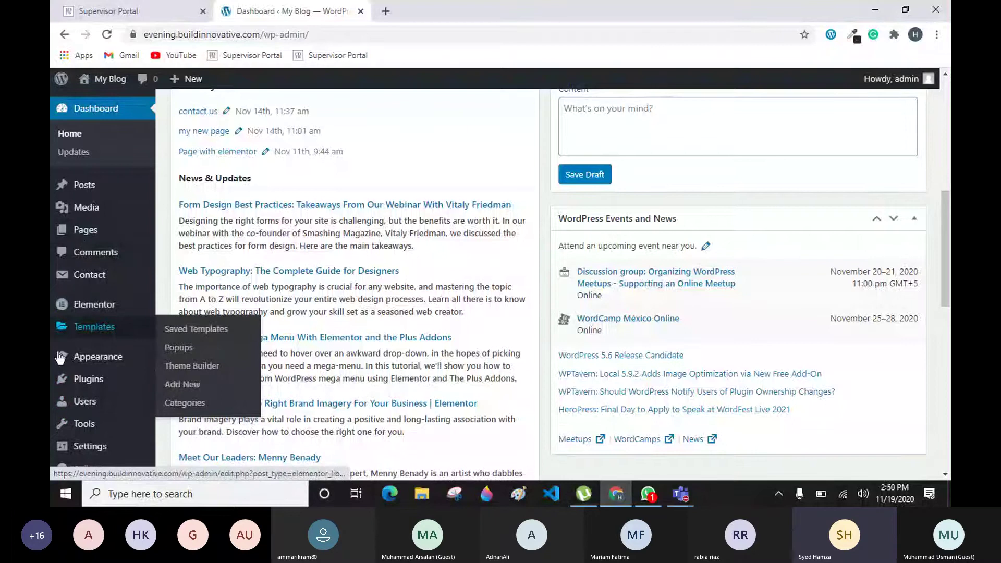
left_click(182, 406)
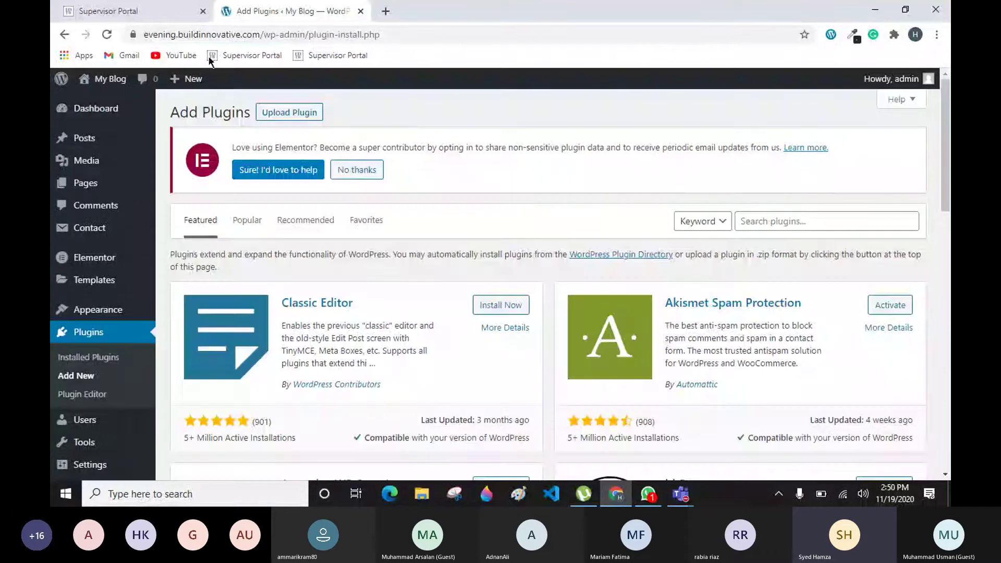
Open the My Blog site in a new browser tab, view its home page and return to the Add Plugins page
mouse_move(107, 79)
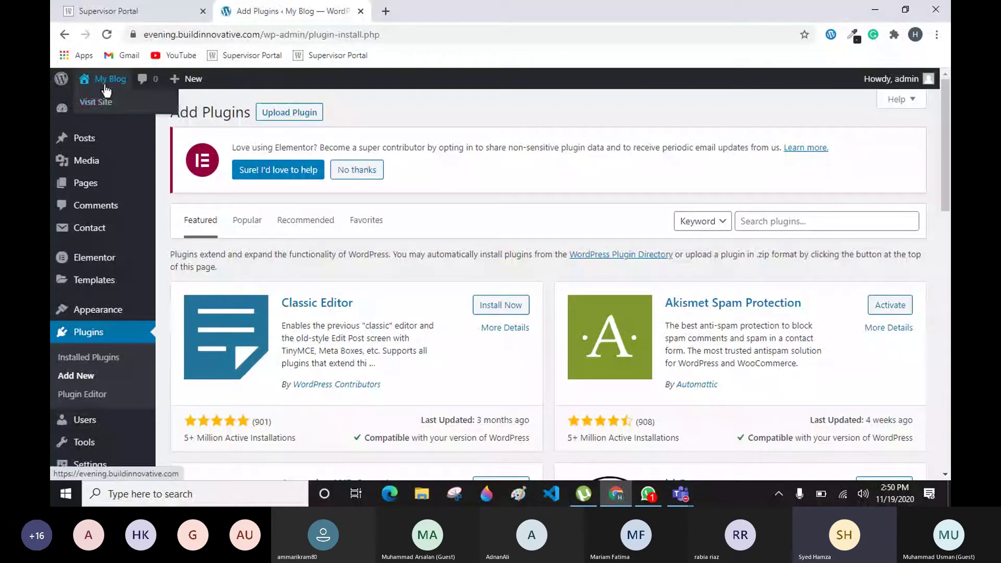
right_click(121, 102)
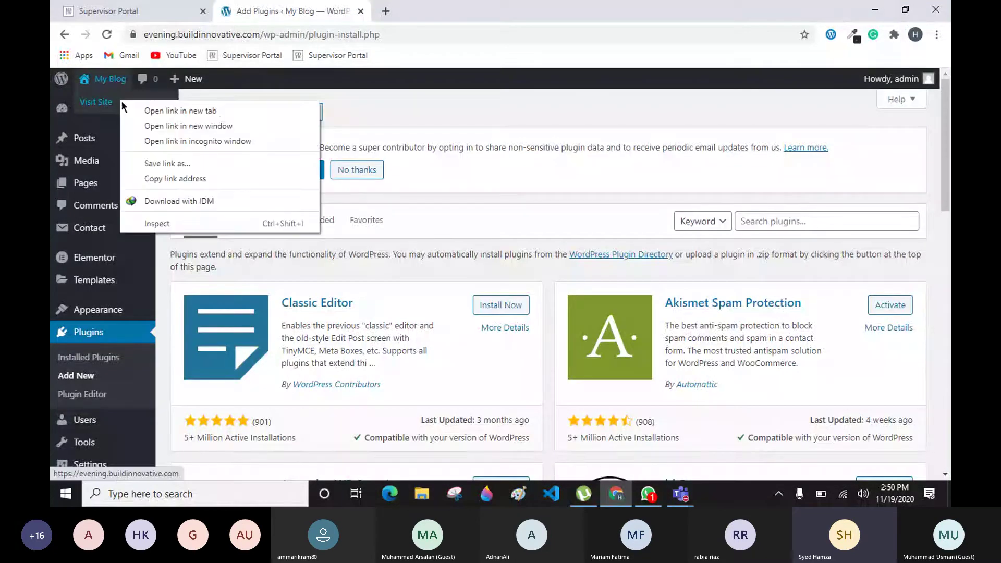
left_click(180, 110)
key("ctrl+Tab")
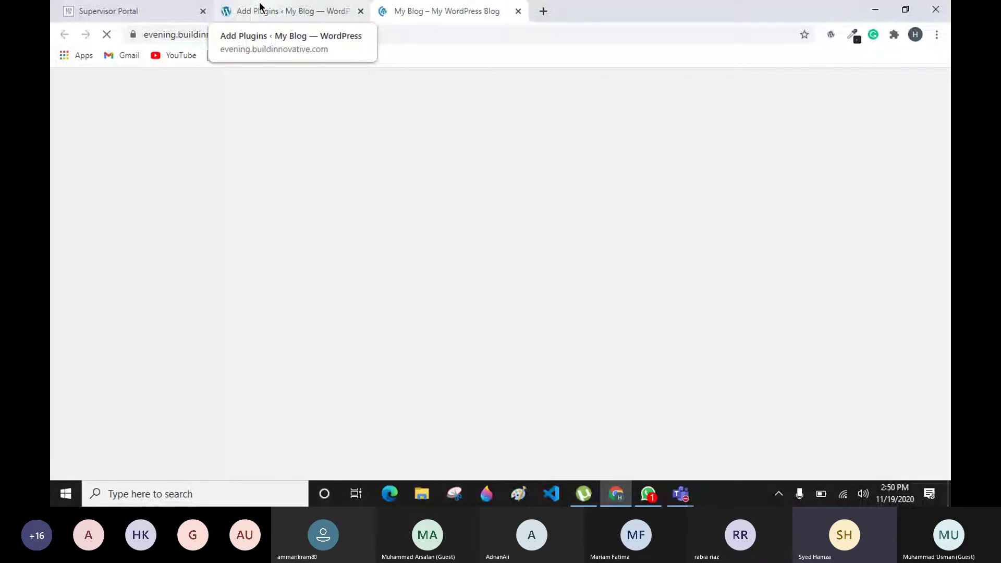
left_click(260, 7)
left_click(399, 11)
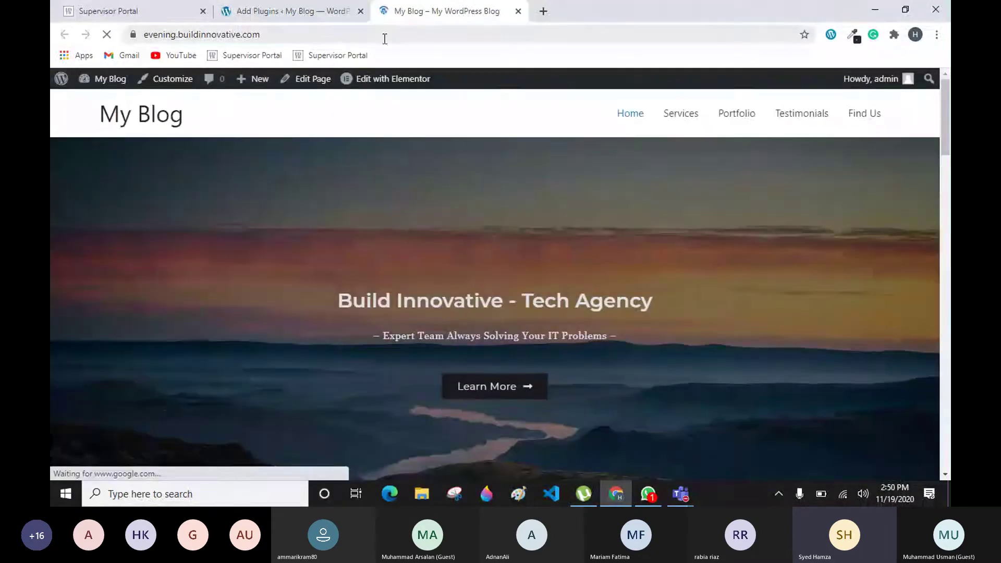
left_click(275, 14)
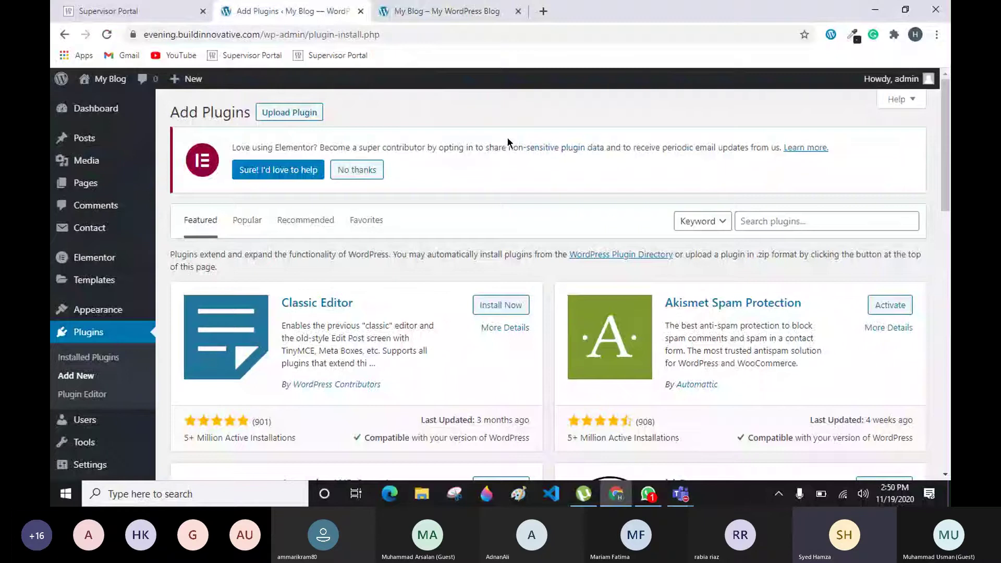
Search the plugin directory for "wp reset" and install WP Reset – Most Advanced WordPress Reset Tool
left_click(782, 221)
type("wp reset")
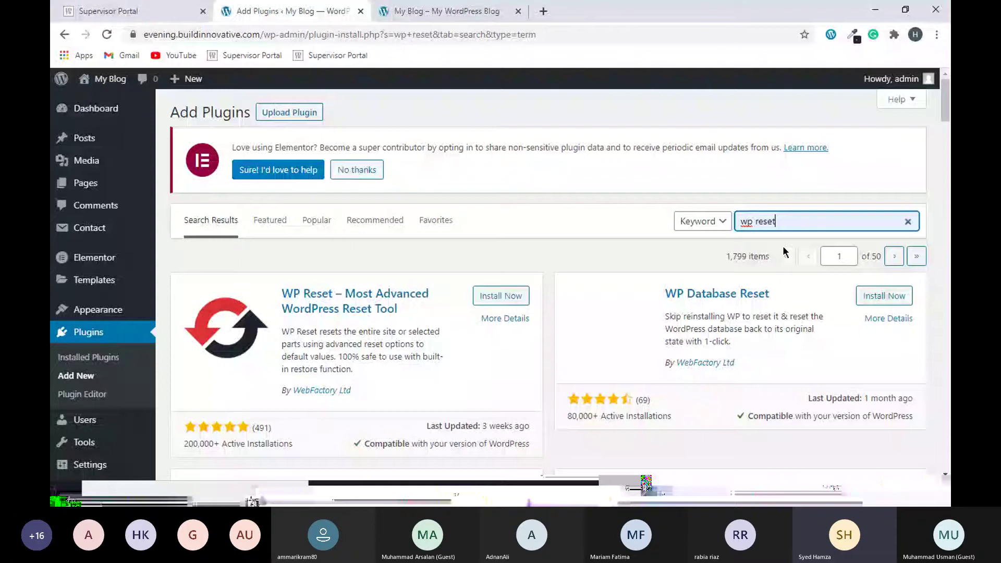
scroll(186, 311, "down", 3)
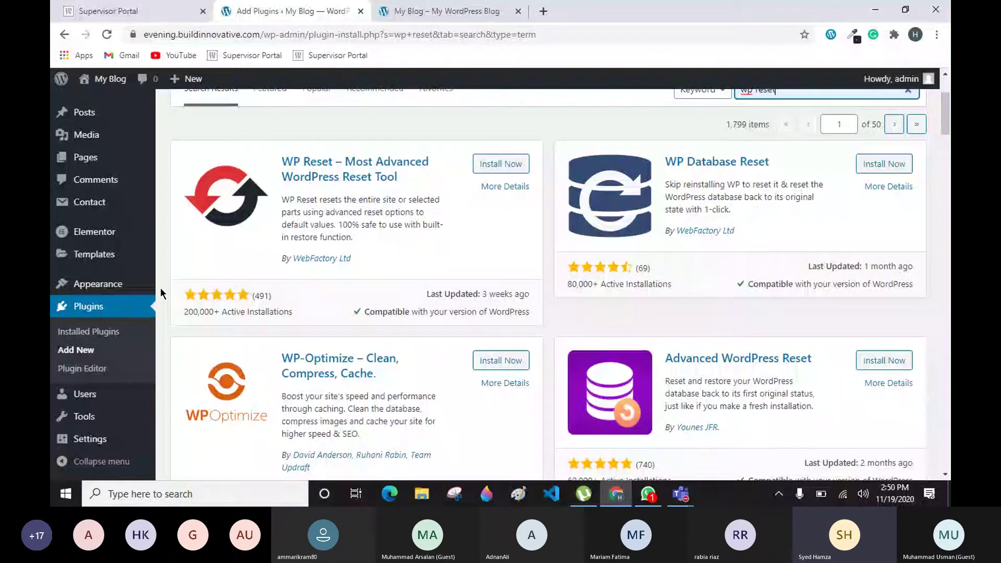
scroll(492, 303, "up", 3)
left_click(492, 301)
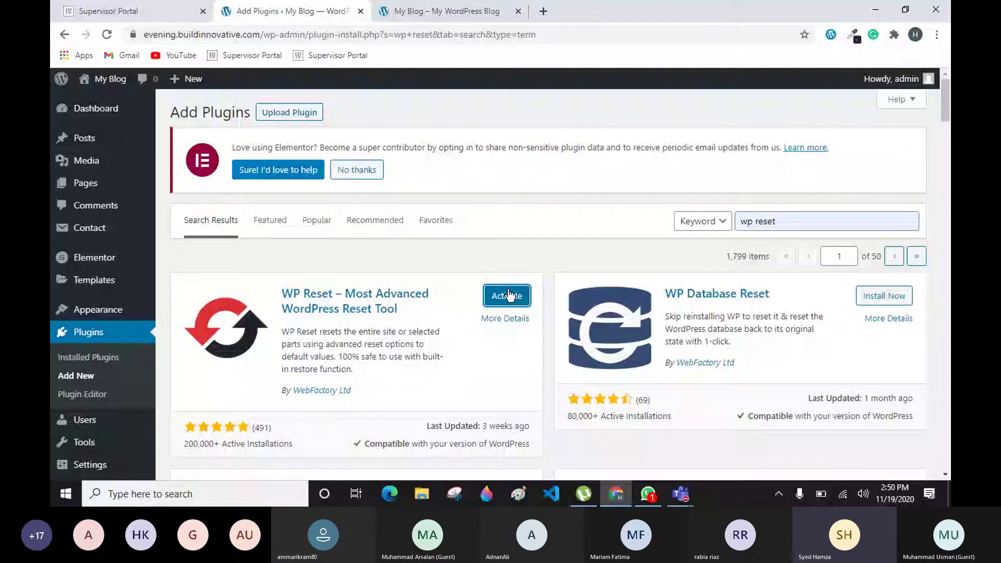
Activate the WP Reset plugin and dismiss its thank-you notice on the Plugins page
left_click(508, 295)
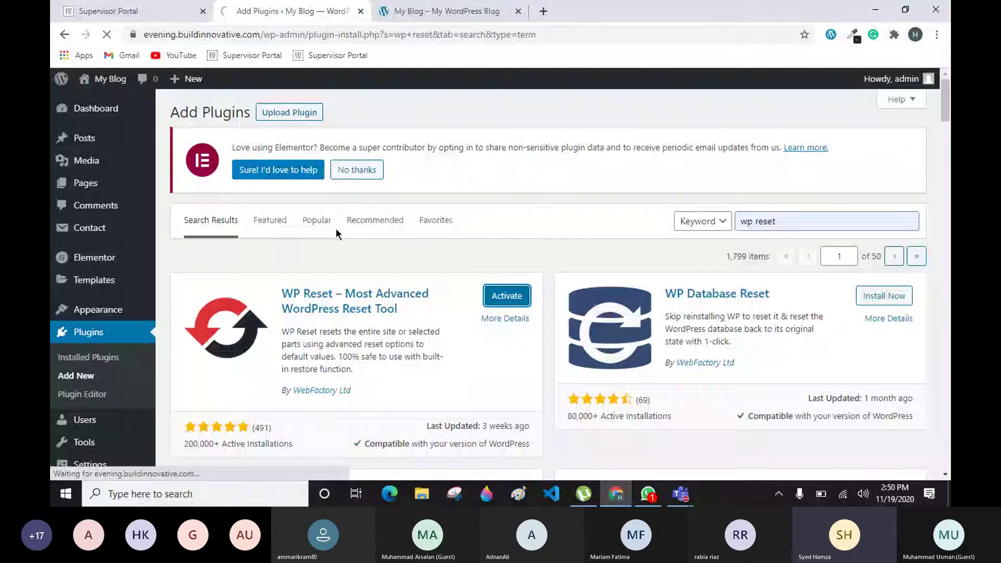
scroll(336, 235, "down", 1)
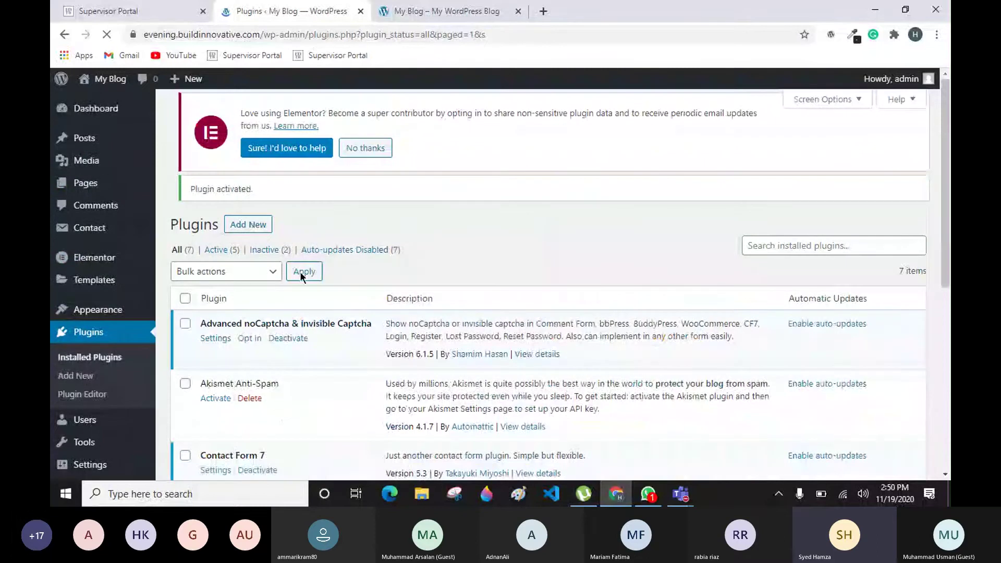
scroll(233, 331, "down", 5)
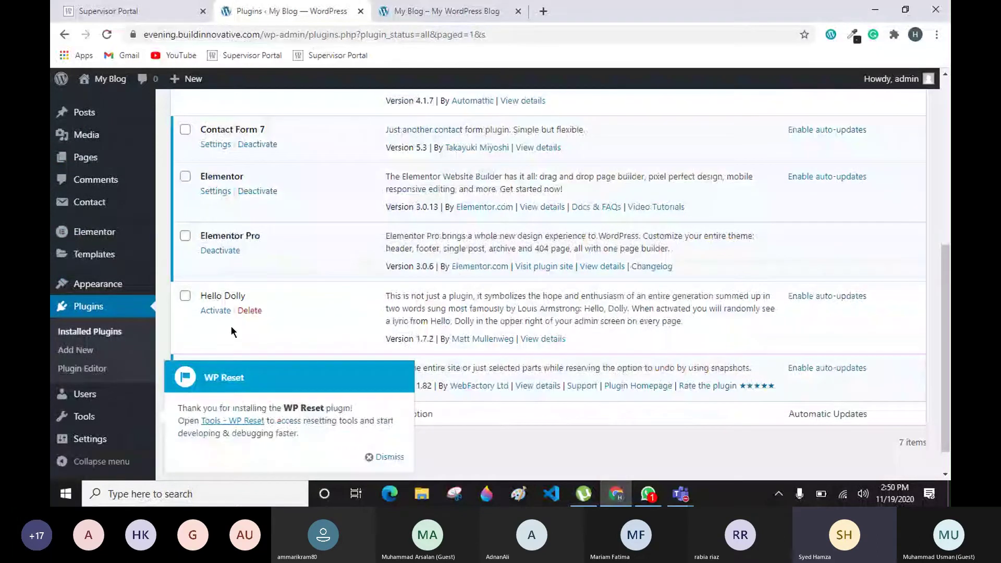
scroll(404, 463, "down", 1)
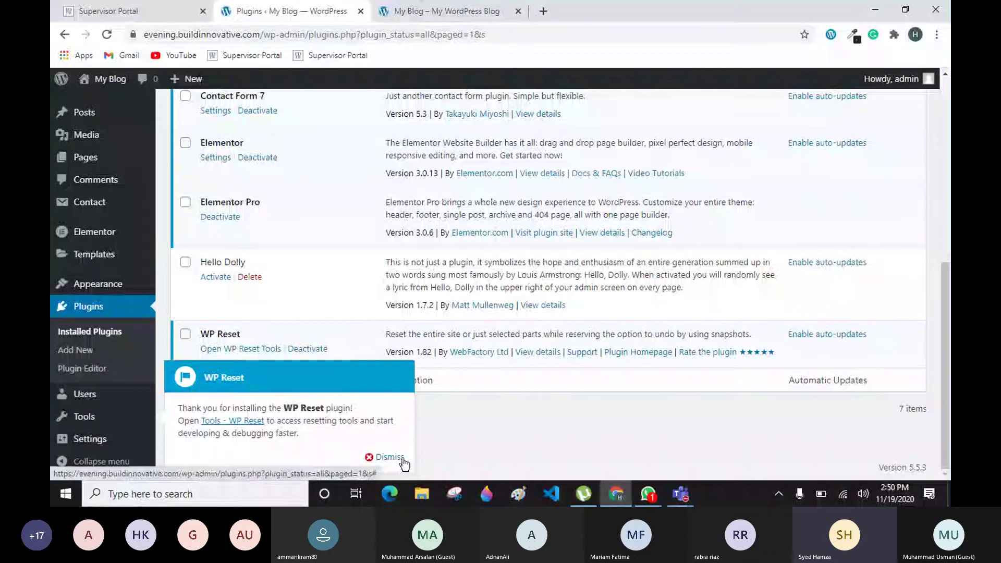
left_click(390, 457)
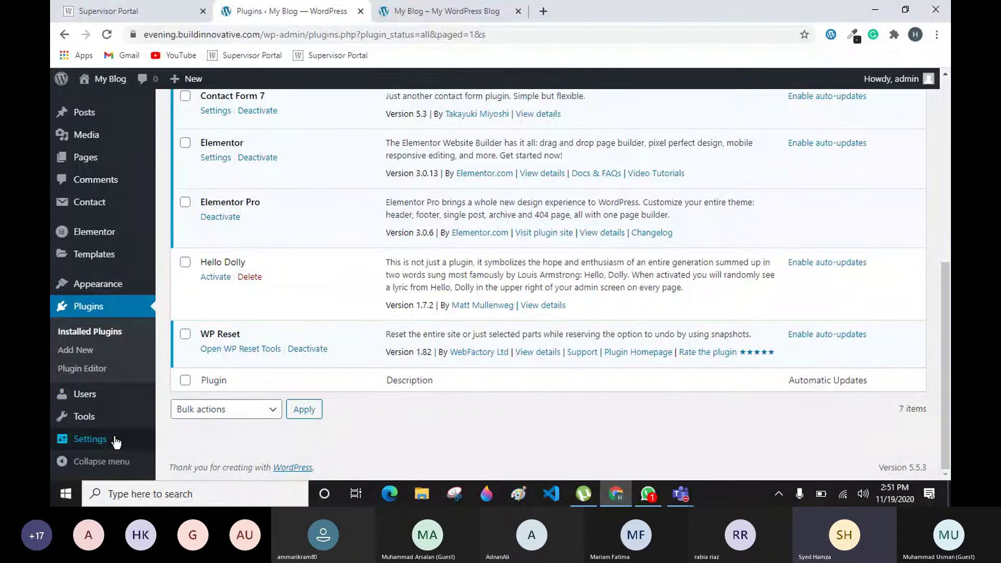
Look through the list of installed plugins, from Advanced noCaptcha & invisible Captcha down to WP Reset
mouse_move(83, 388)
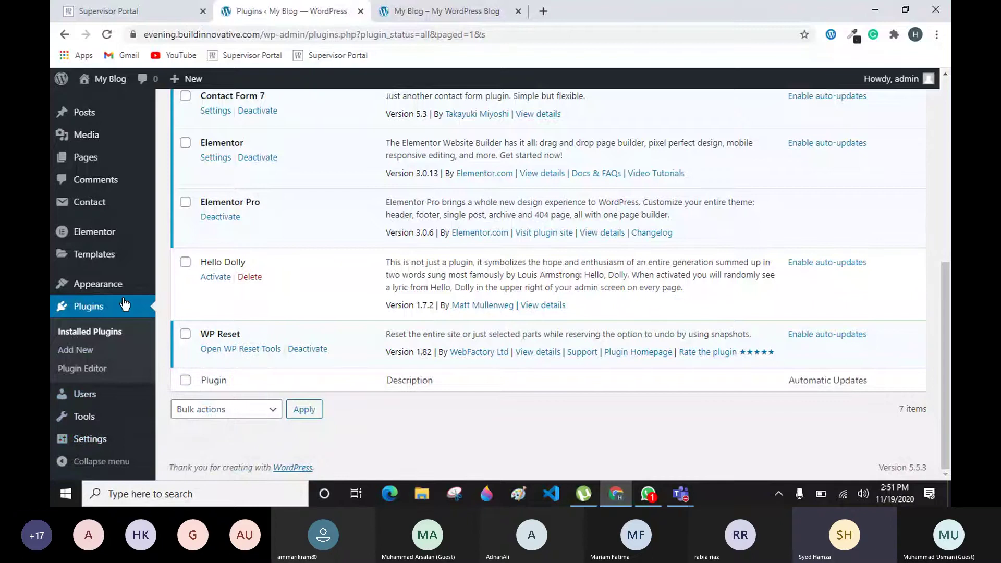
scroll(124, 303, "up", 6)
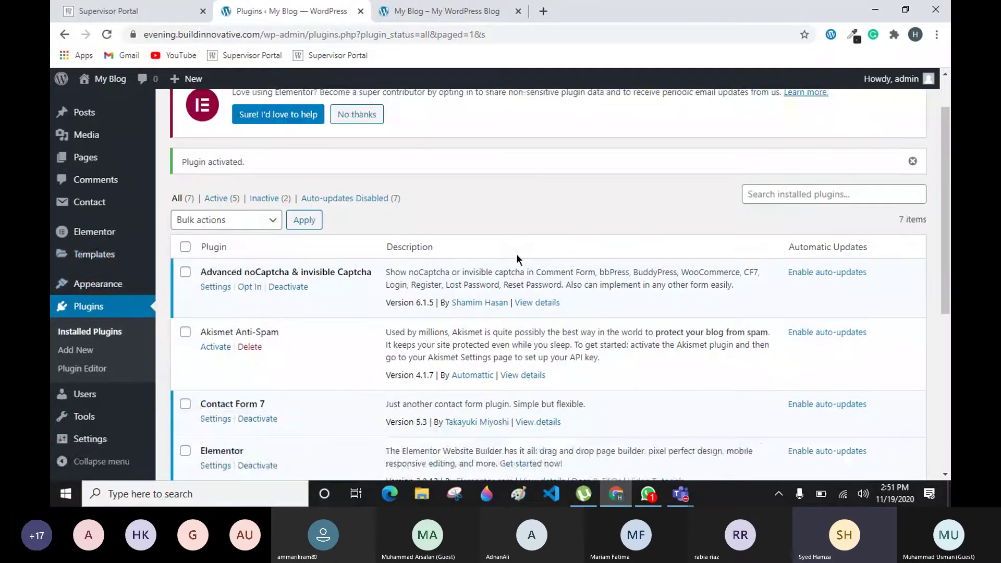
scroll(517, 253, "down", 5)
scroll(51, 208, "up", 3)
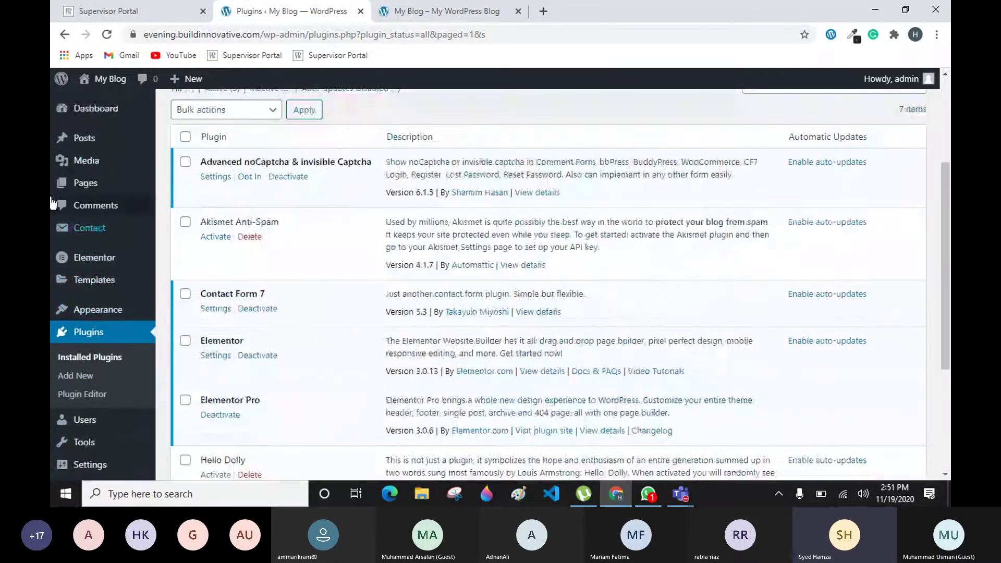
scroll(82, 401, "down", 1)
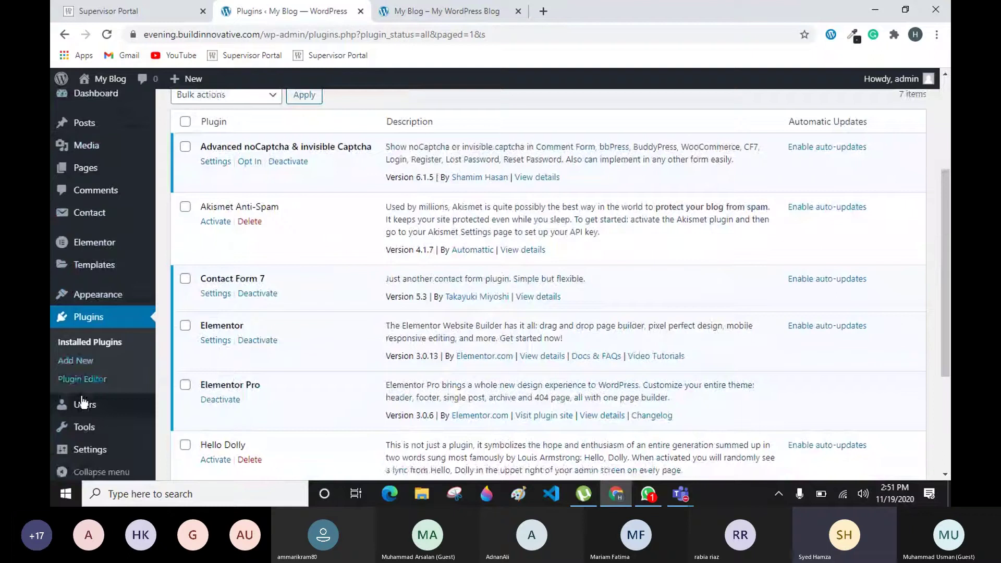
scroll(82, 402, "down", 4)
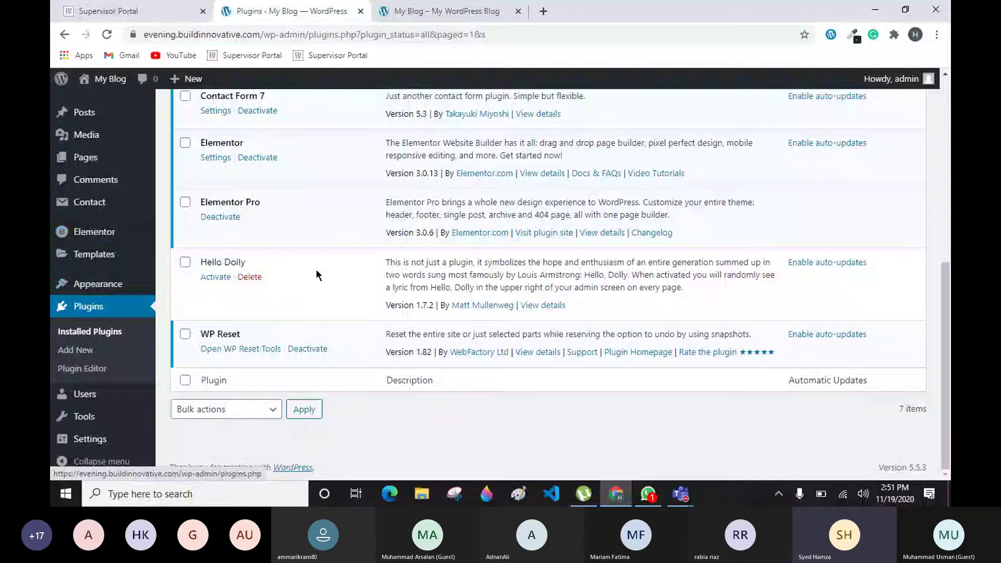
scroll(316, 275, "up", 6)
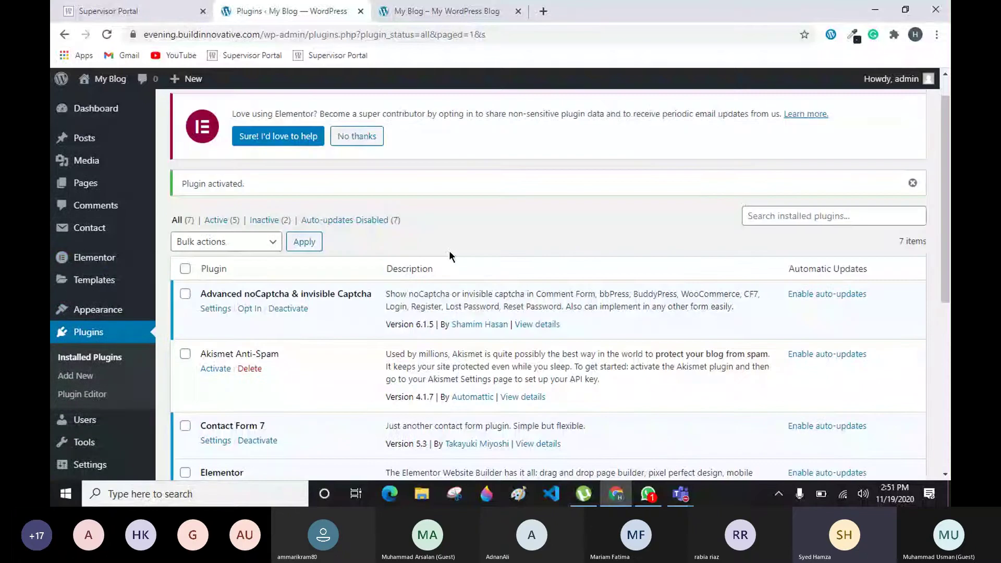
scroll(449, 250, "down", 6)
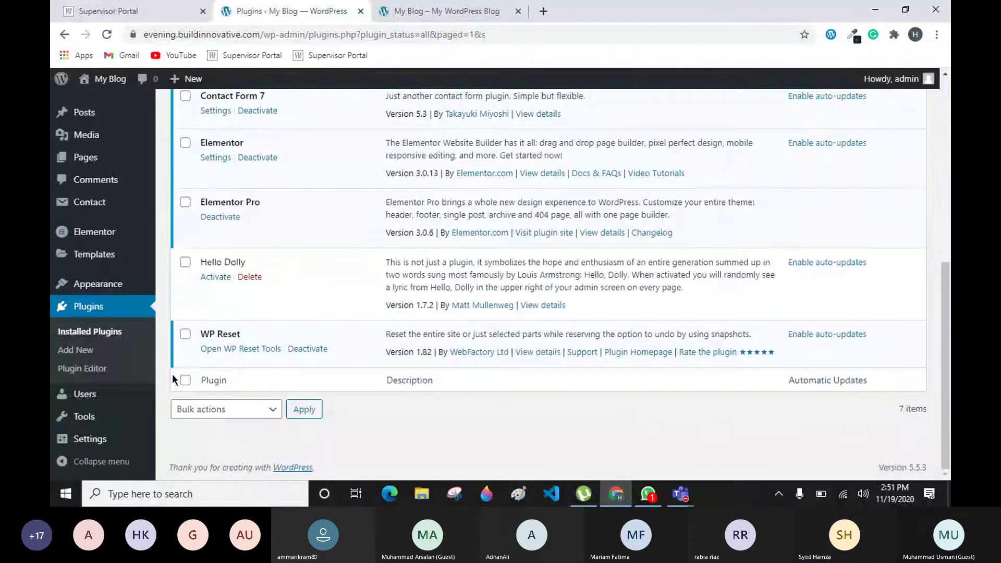
Open the WP Reset tools page and close the WP 301 Redirects PRO offer
left_click(230, 358)
mouse_move(84, 416)
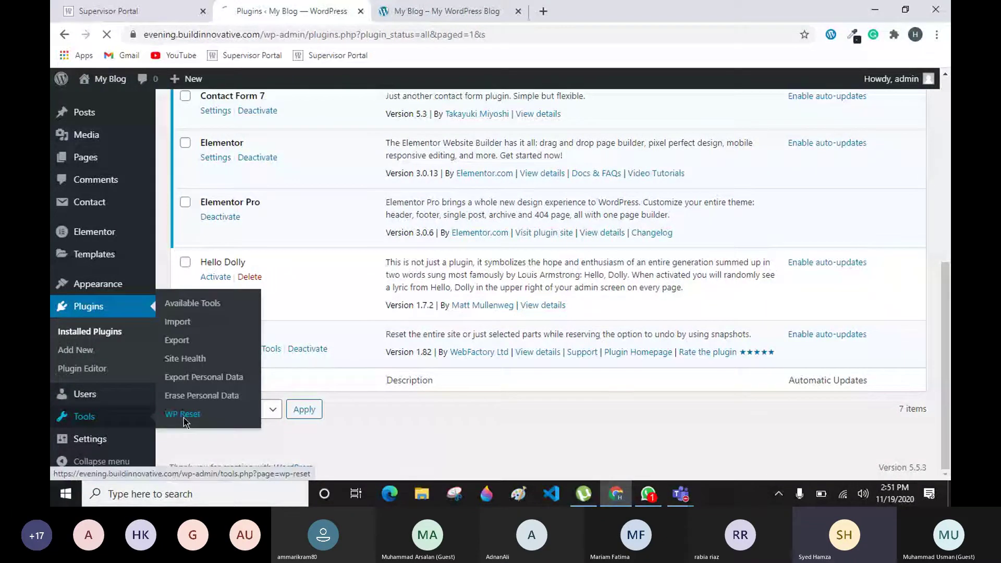
mouse_move(156, 163)
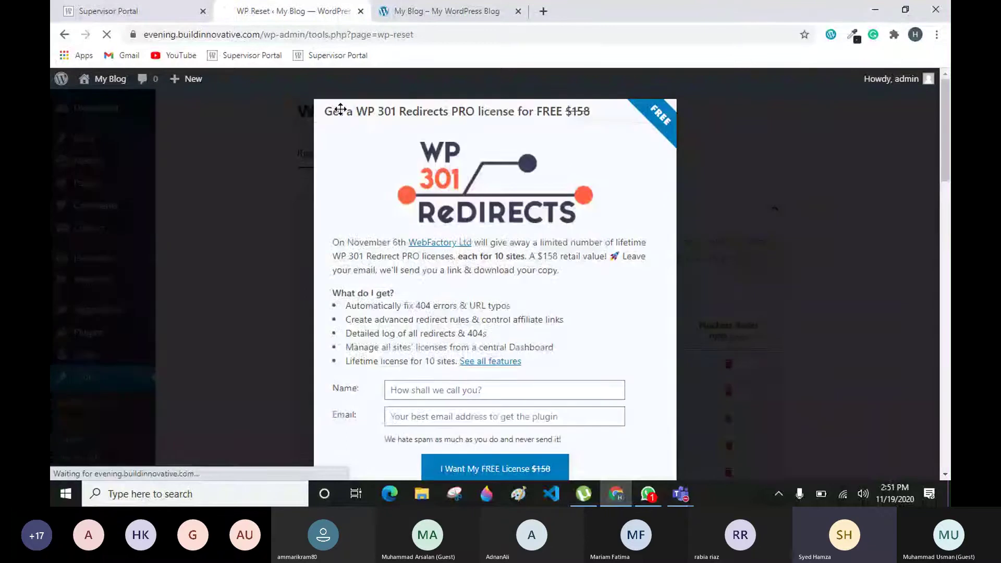
left_click(291, 156)
Review the table of data deleted by Options Reset, Site Reset and Nuclear Reset, down to the Site Reset options
scroll(392, 226, "down", 4)
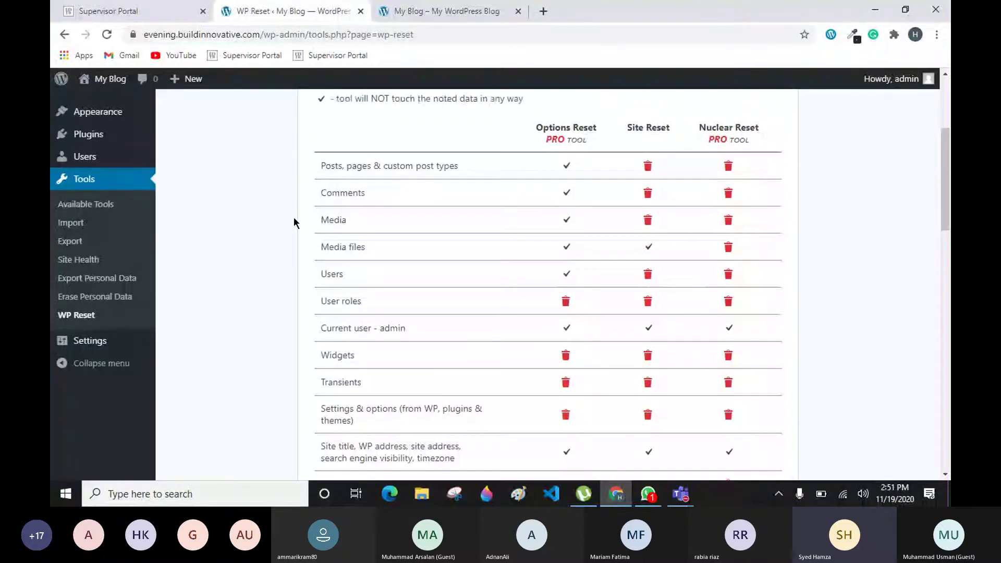
scroll(501, 237, "down", 1)
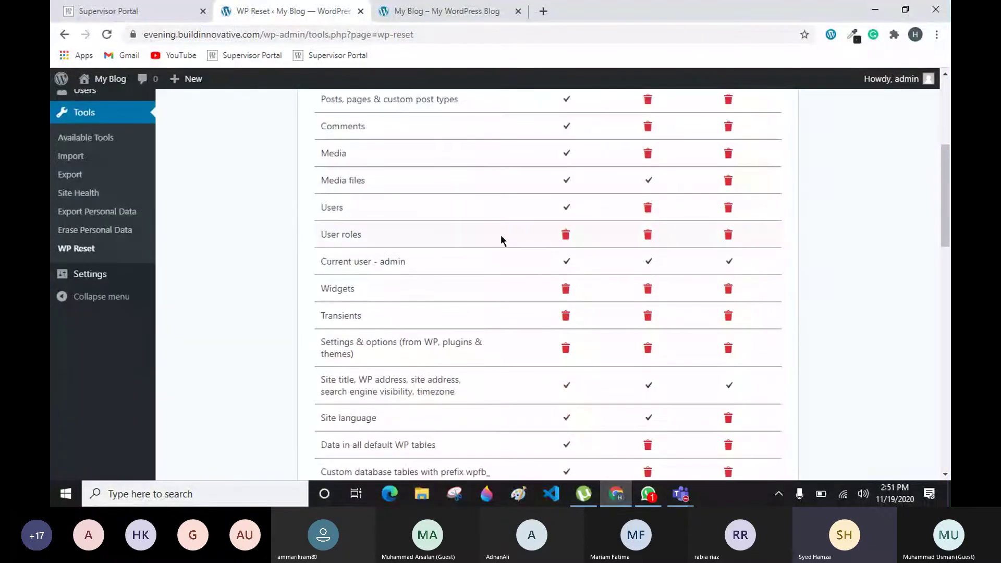
scroll(631, 245, "down", 1)
scroll(592, 273, "up", 3)
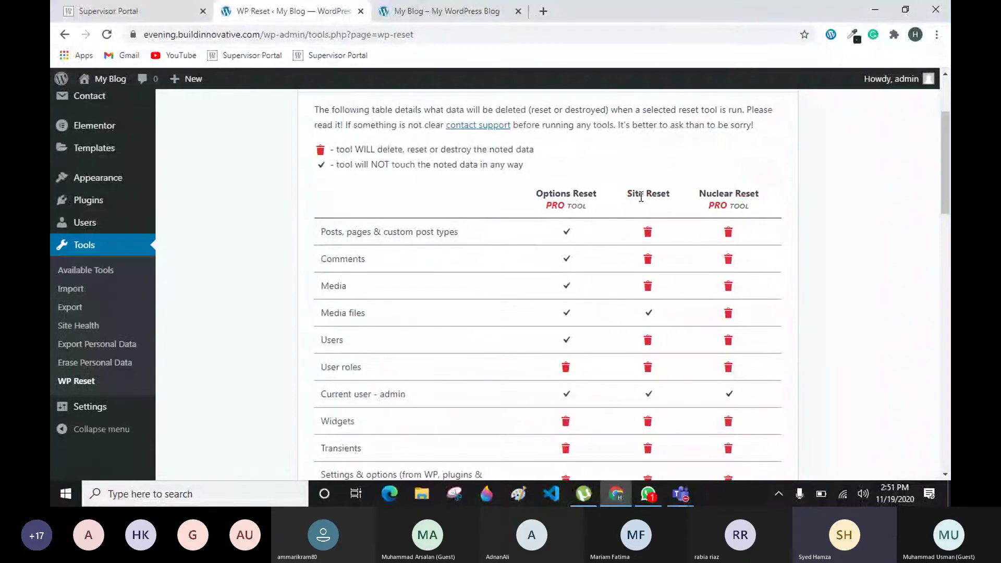
scroll(572, 369, "down", 6)
scroll(652, 323, "down", 5)
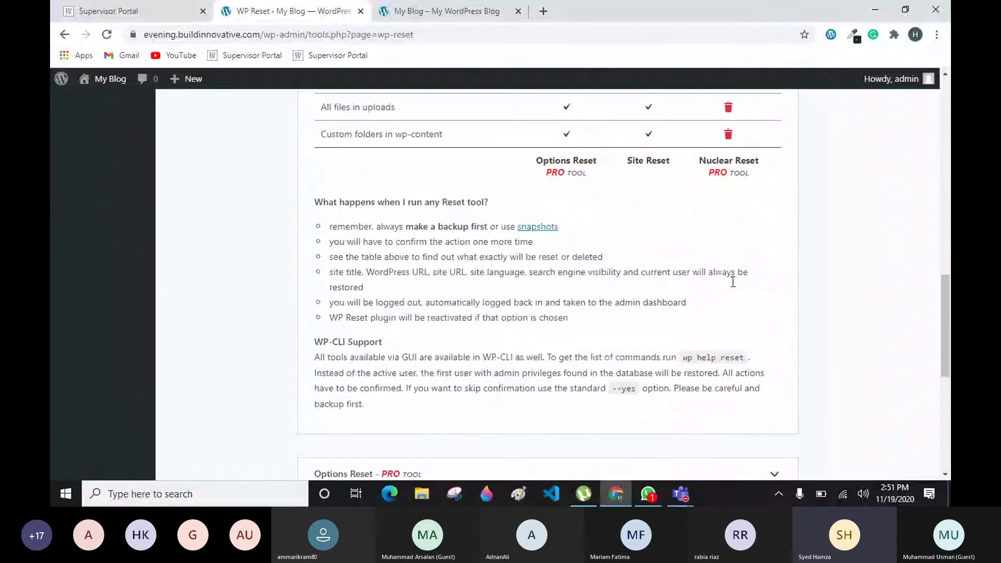
scroll(732, 282, "down", 7)
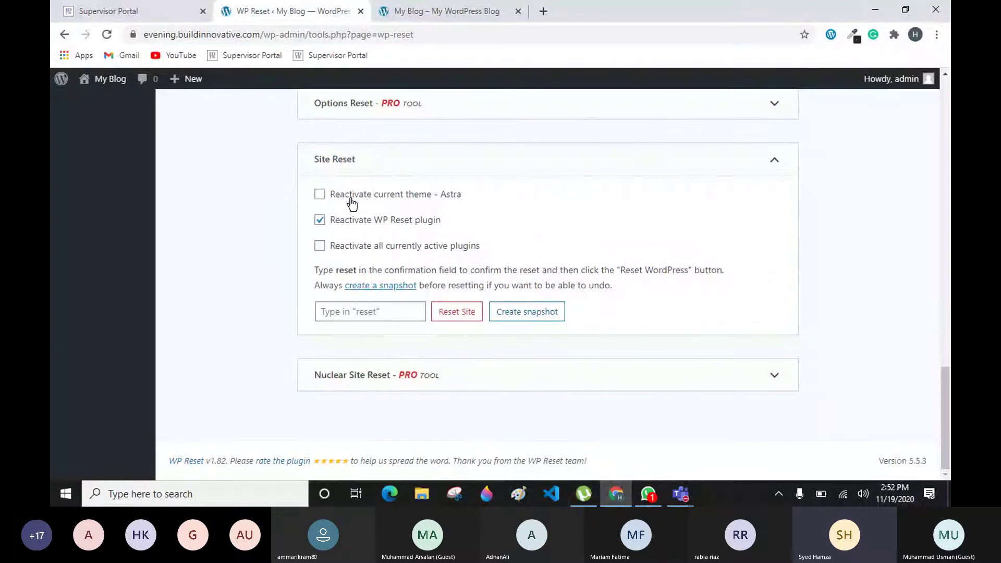
left_click(319, 221)
left_click(329, 219)
left_click(466, 205)
left_click_drag(439, 195, 504, 197)
left_click(500, 192)
View the current My Blog home page in its browser tab and return to the WP Reset page
key("ctrl+Tab")
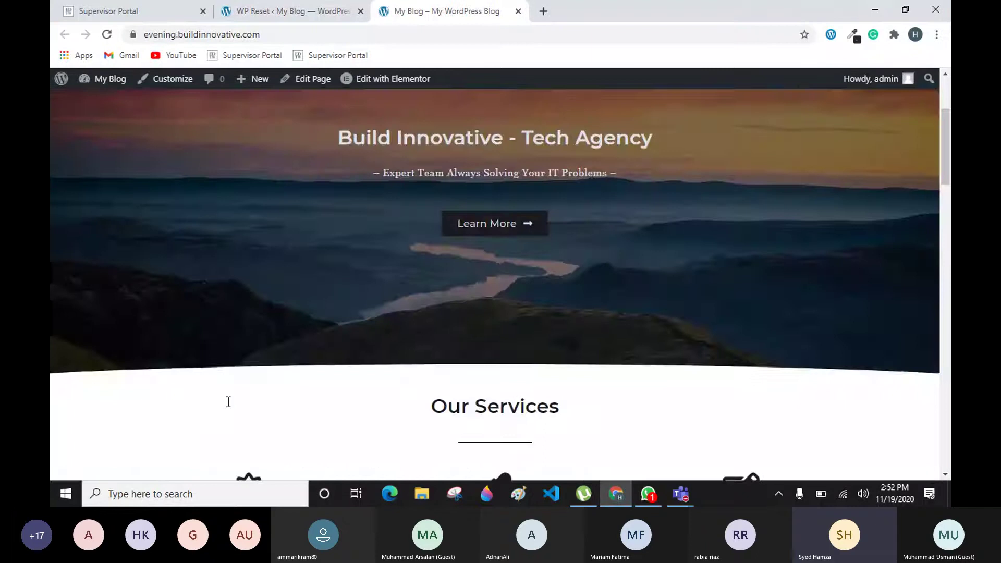
scroll(242, 395, "down", 10)
scroll(242, 394, "up", 10)
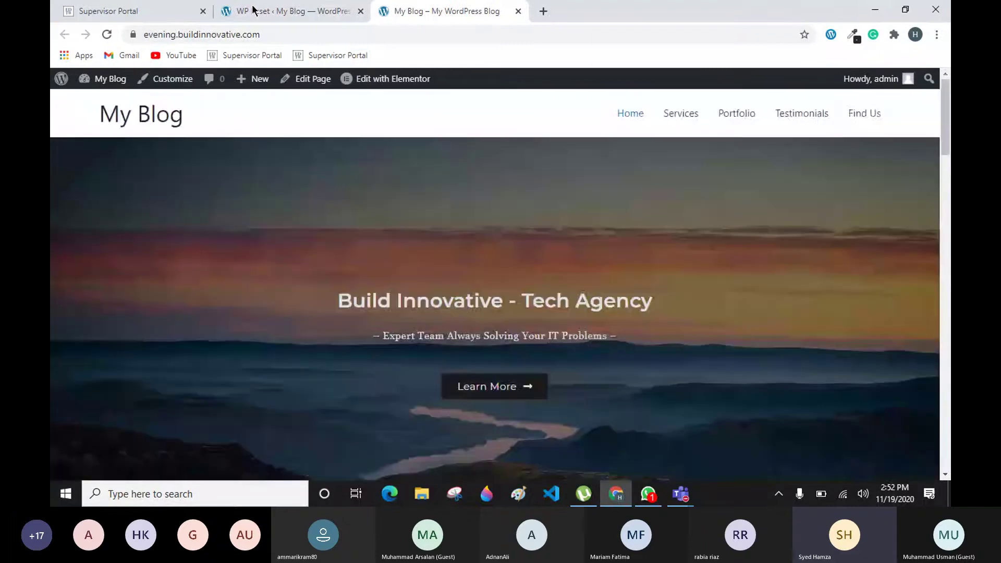
left_click(254, 10)
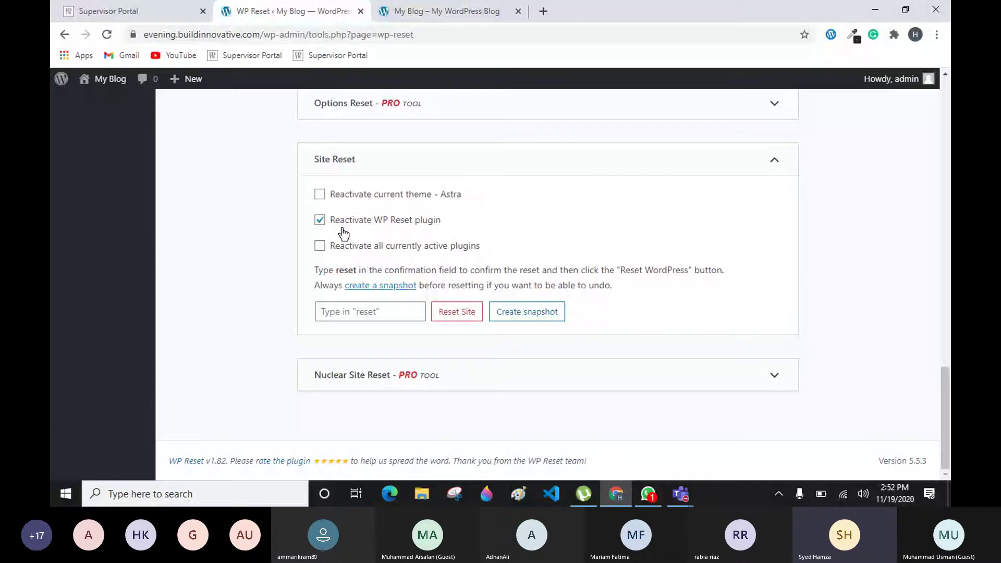
Enter "reset" as the Site Reset confirmation and reset the site with only the WP Reset plugin reactivated
left_click(357, 318)
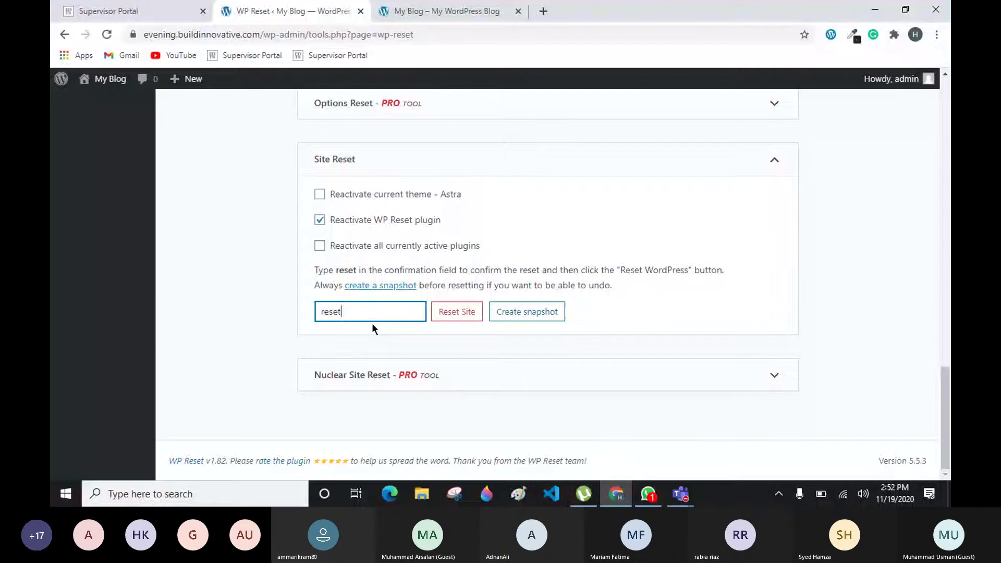
left_click_drag(349, 313, 286, 318)
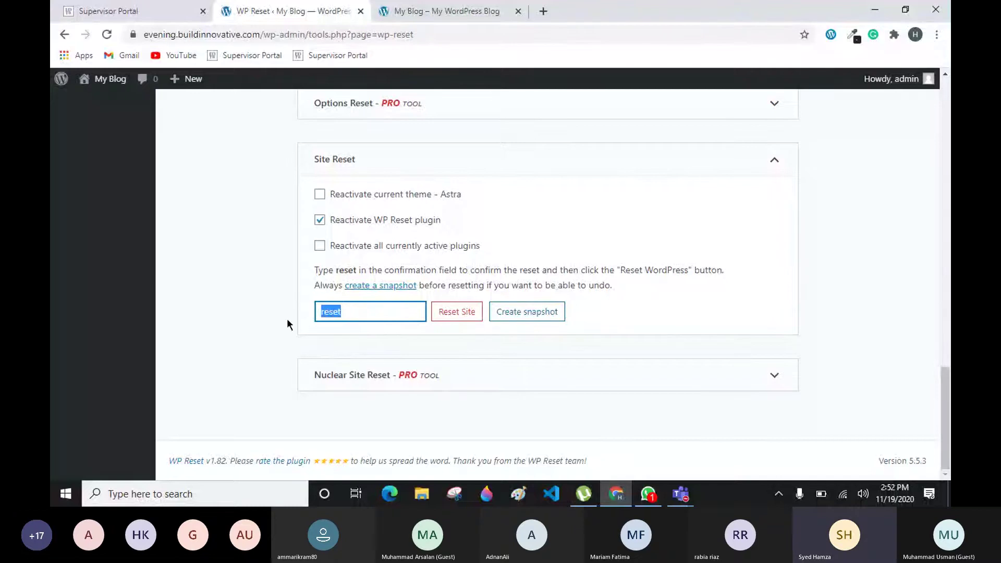
left_click(381, 319)
left_click(450, 311)
left_click(432, 387)
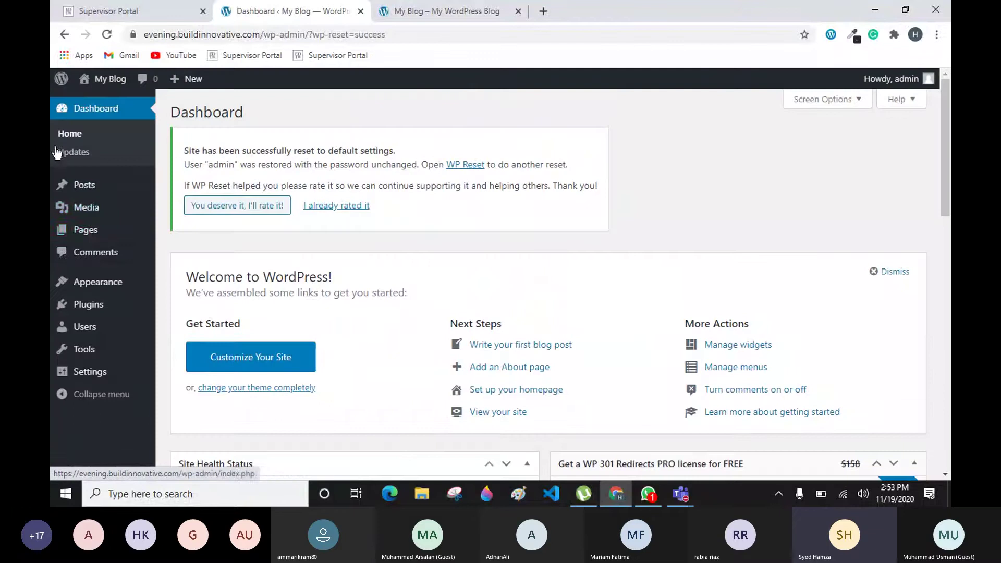
Open the reset My Blog site in a new browser tab, replacing the old site tab, and return to the dashboard
mouse_move(97, 95)
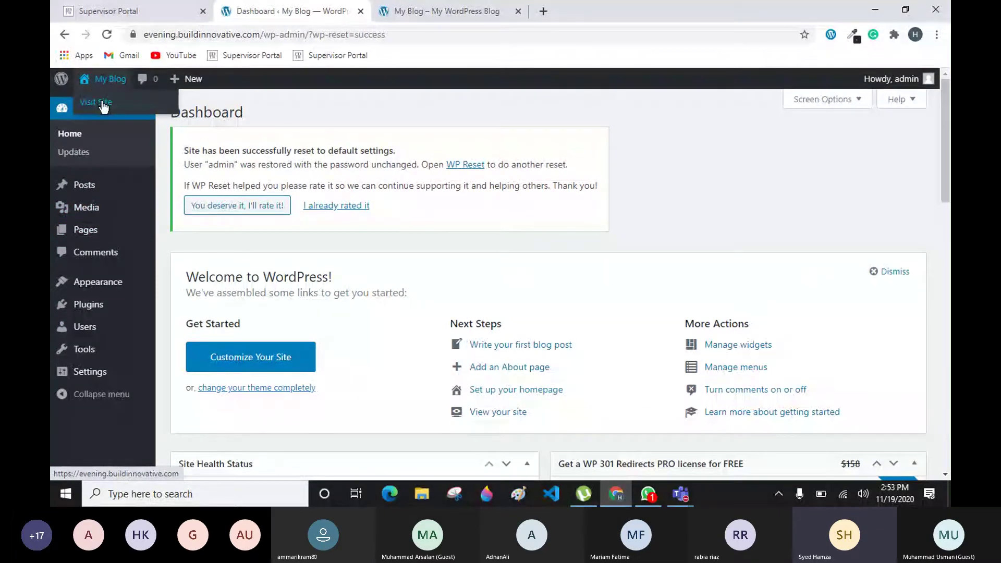
middle_click(104, 107)
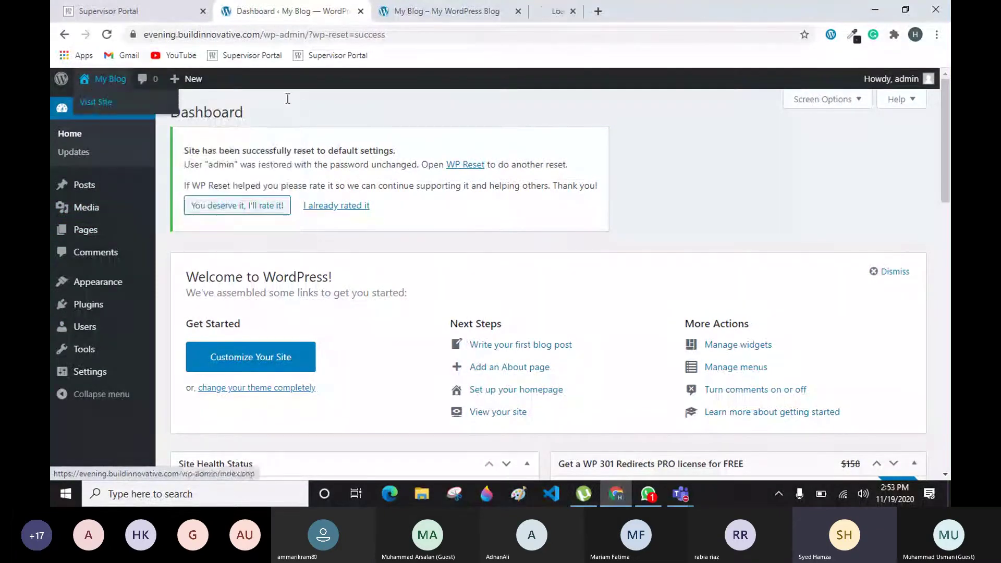
middle_click(504, 15)
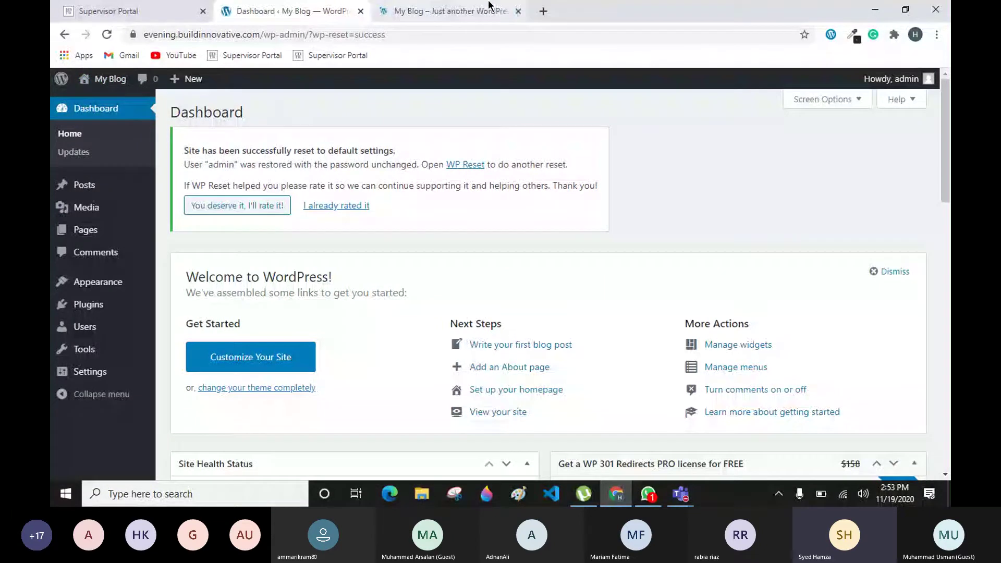
left_click(480, 7)
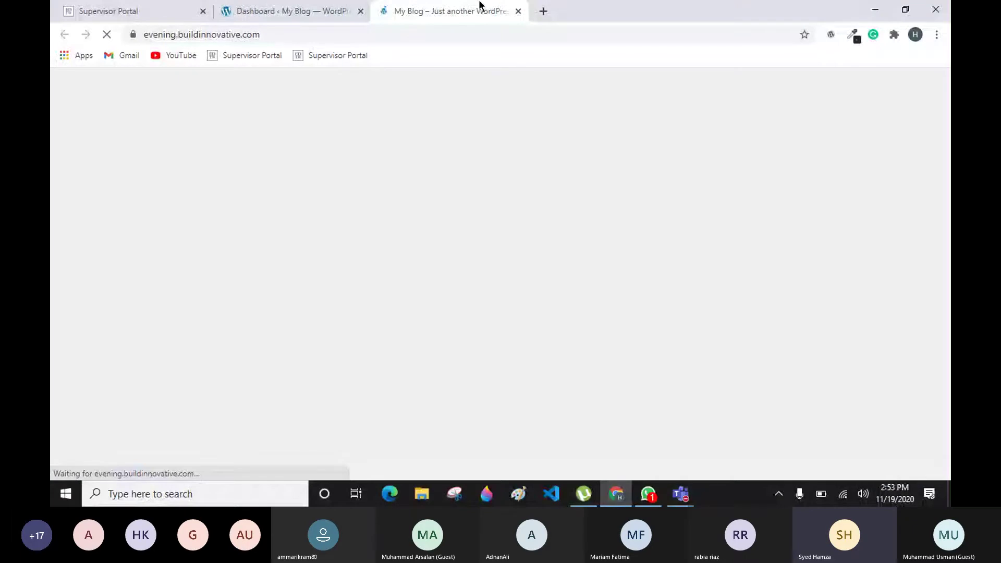
left_click(285, 10)
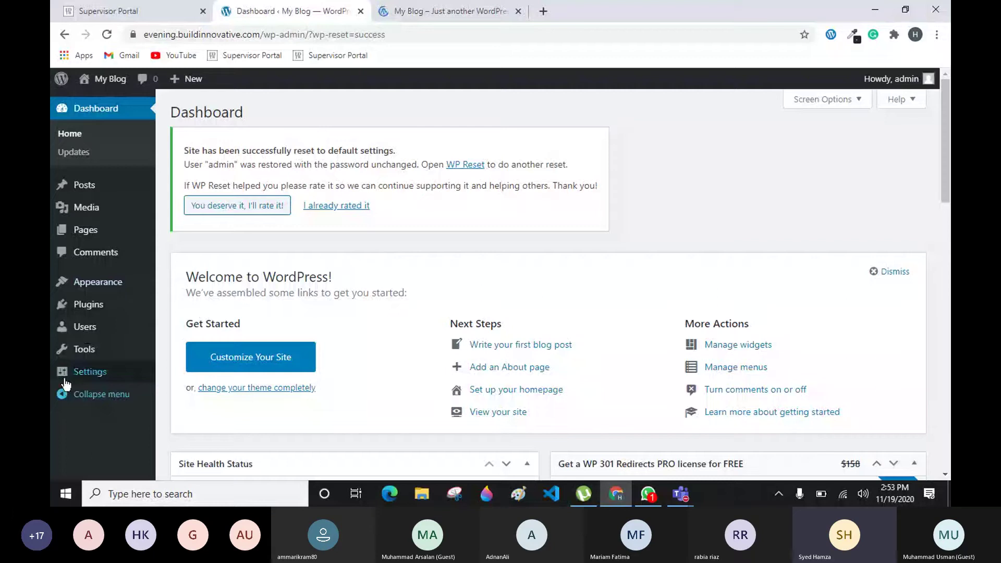
Revisit the WP Reset tools page and return to the dashboard to look over its Welcome, Site Health Status and At a Glance sections
mouse_move(90, 316)
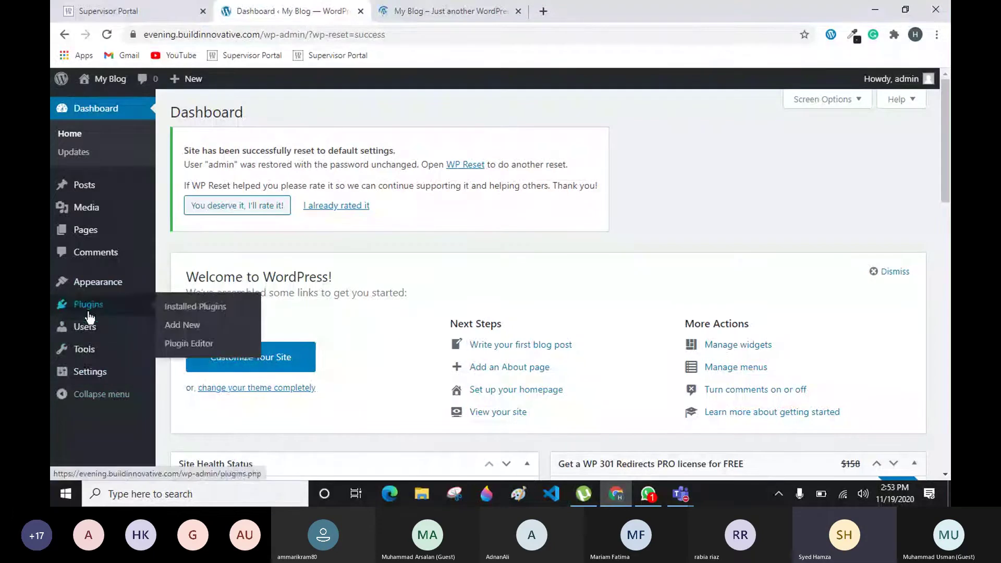
mouse_move(84, 349)
left_click(180, 439)
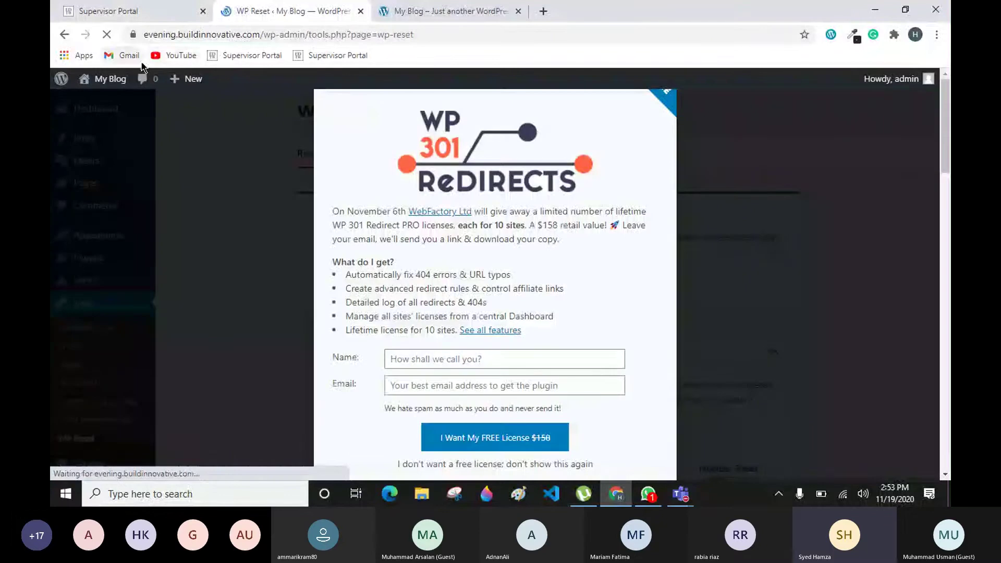
left_click(812, 212)
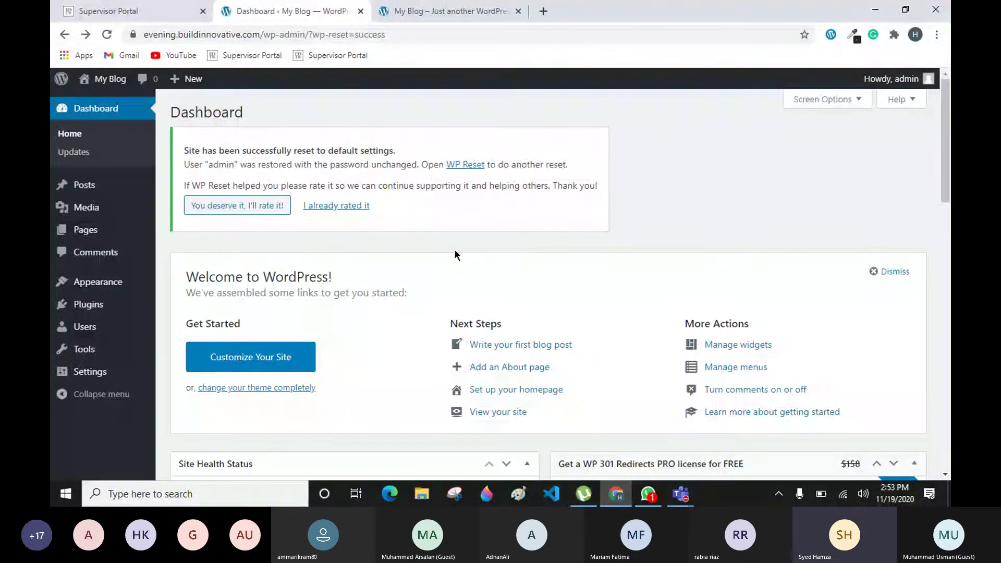
scroll(454, 251, "down", 3)
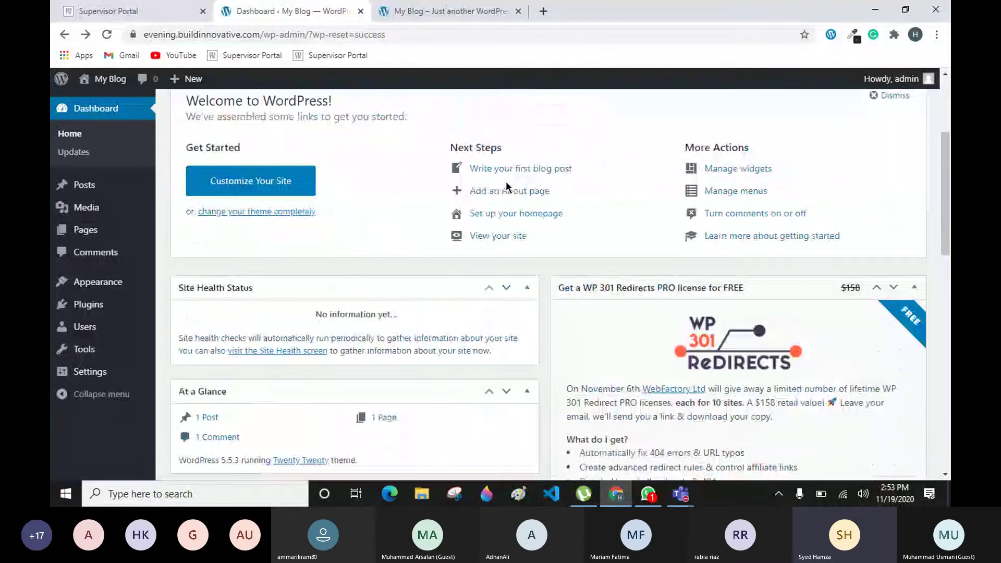
scroll(506, 186, "up", 3)
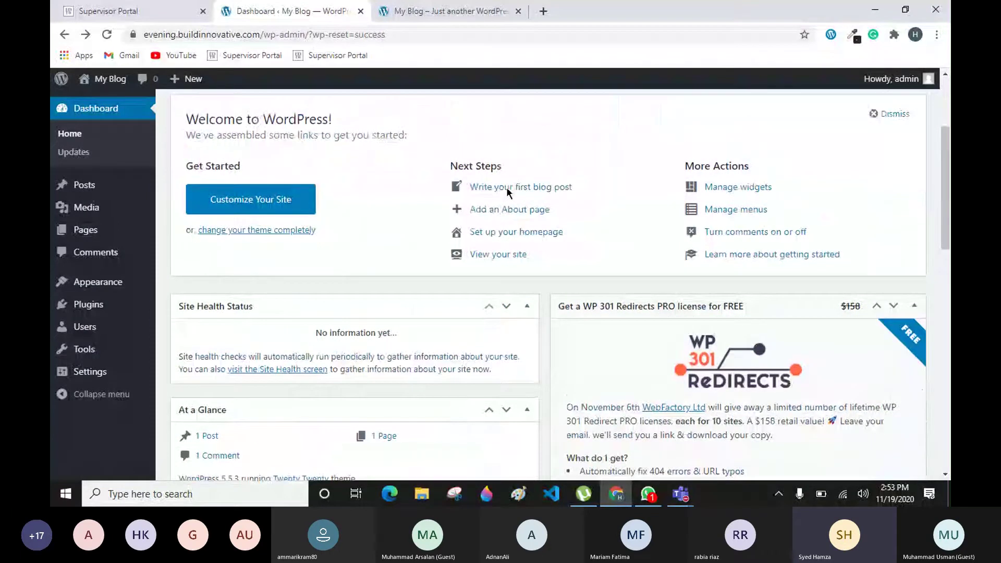
Search the Add Plugins page for "all in one migration"
left_click(516, 11)
mouse_move(136, 213)
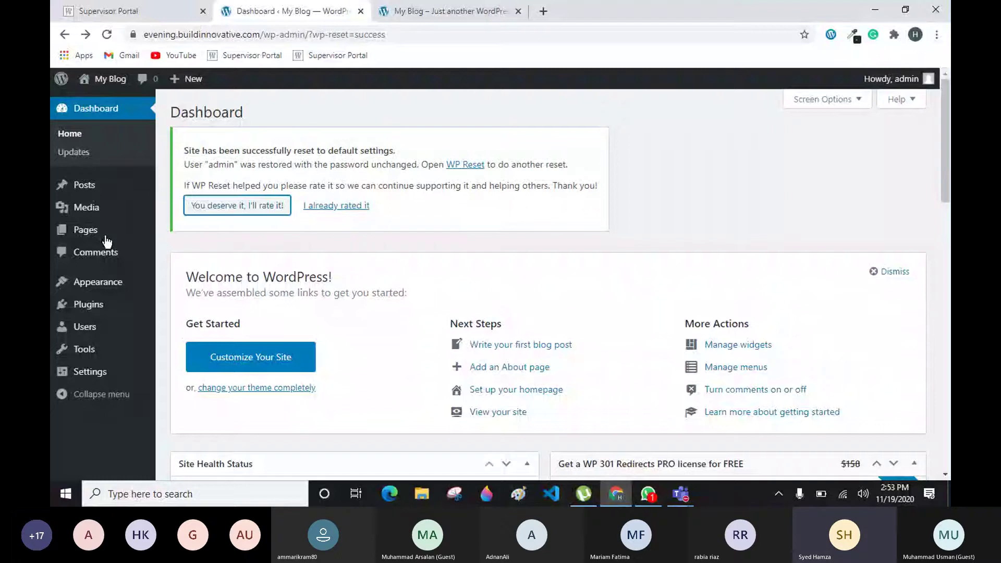
mouse_move(89, 305)
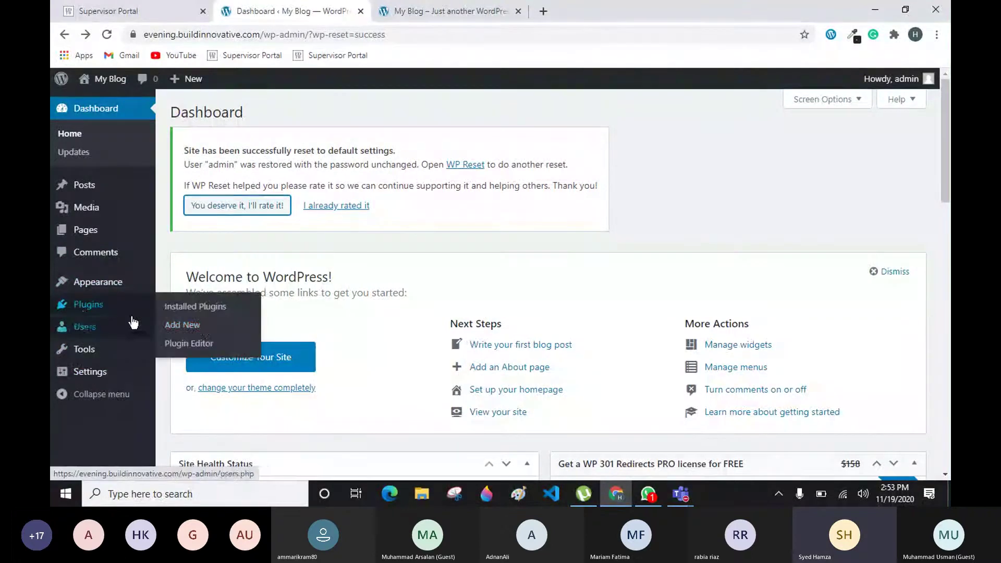
left_click(203, 326)
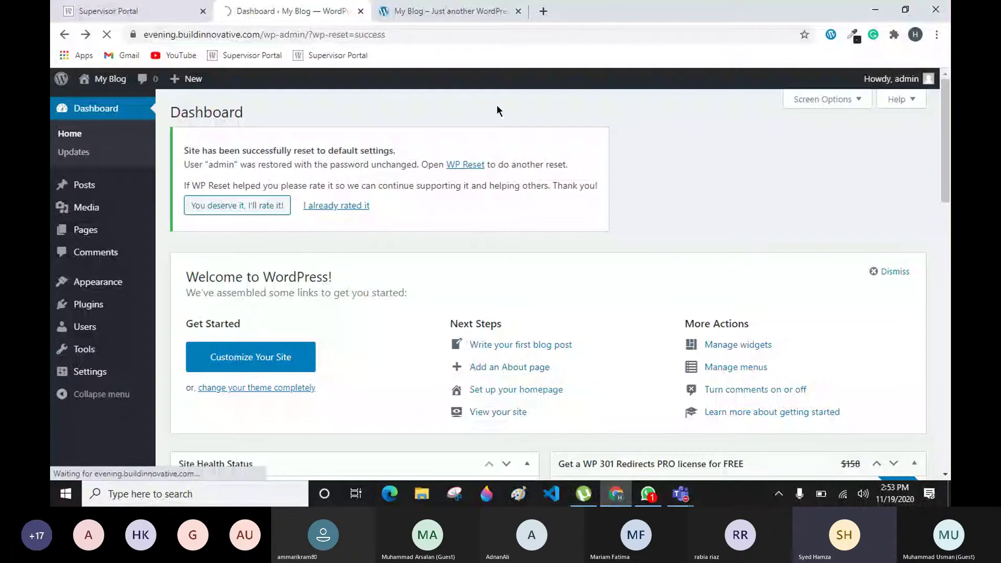
type("all in o")
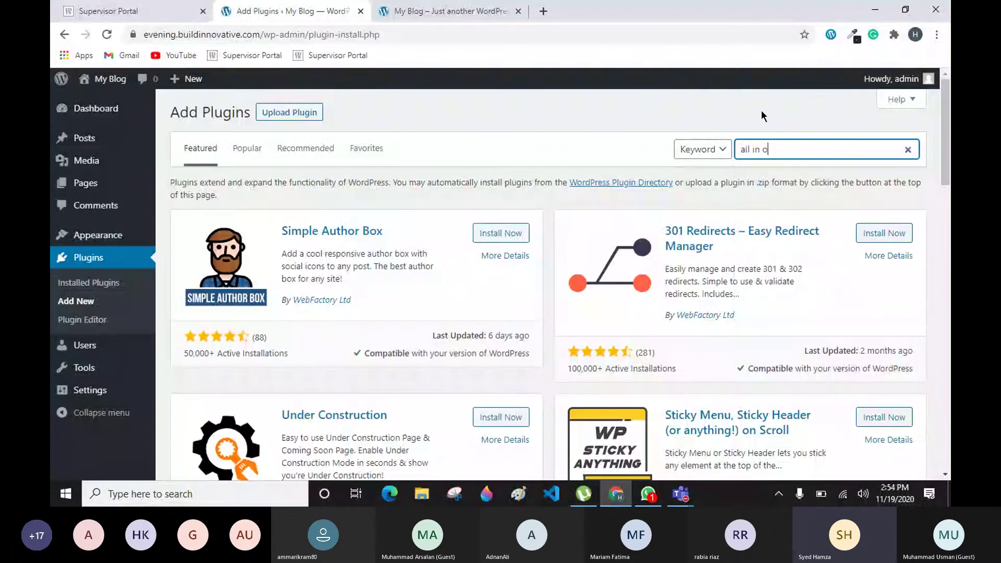
type("ne migr")
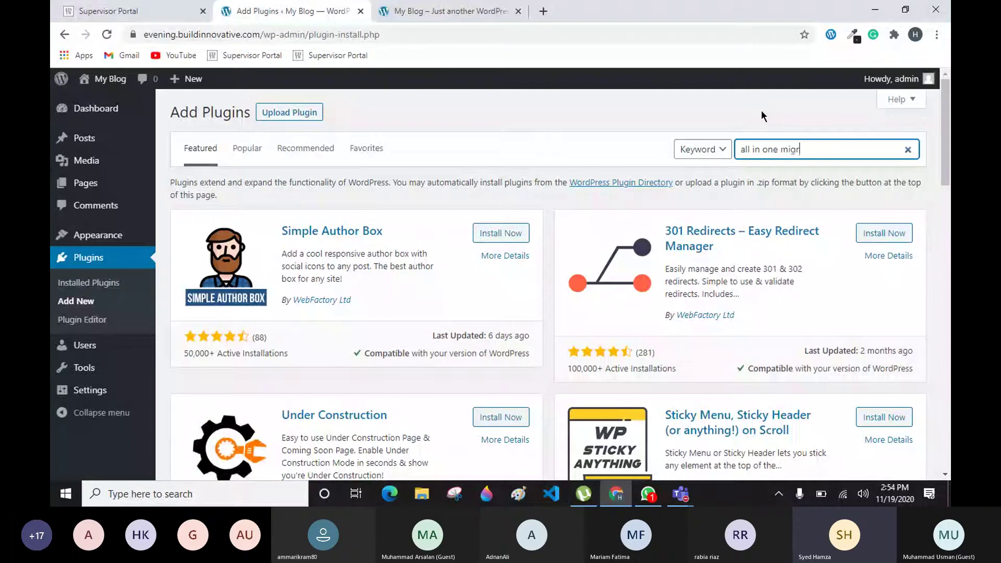
type("atio")
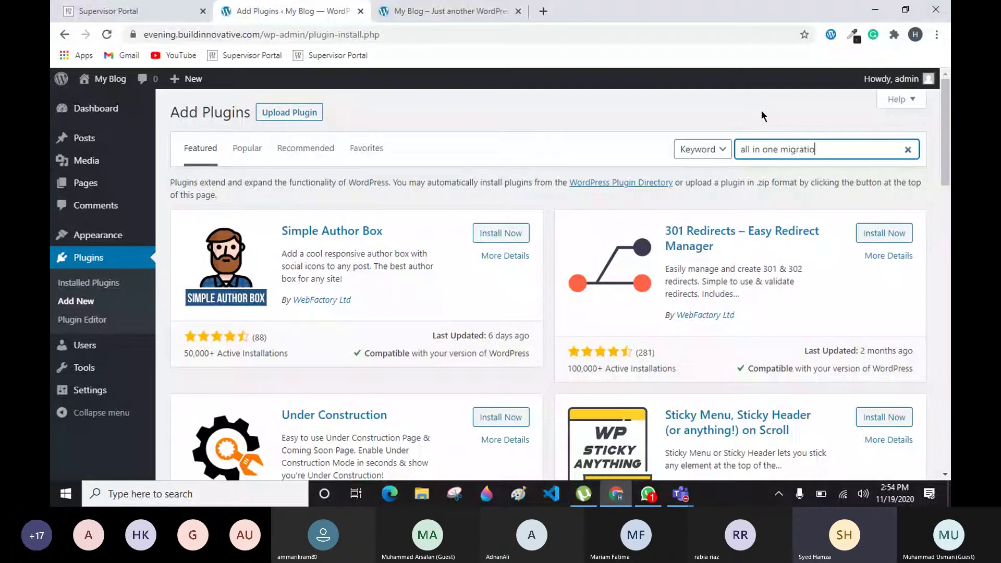
type("n")
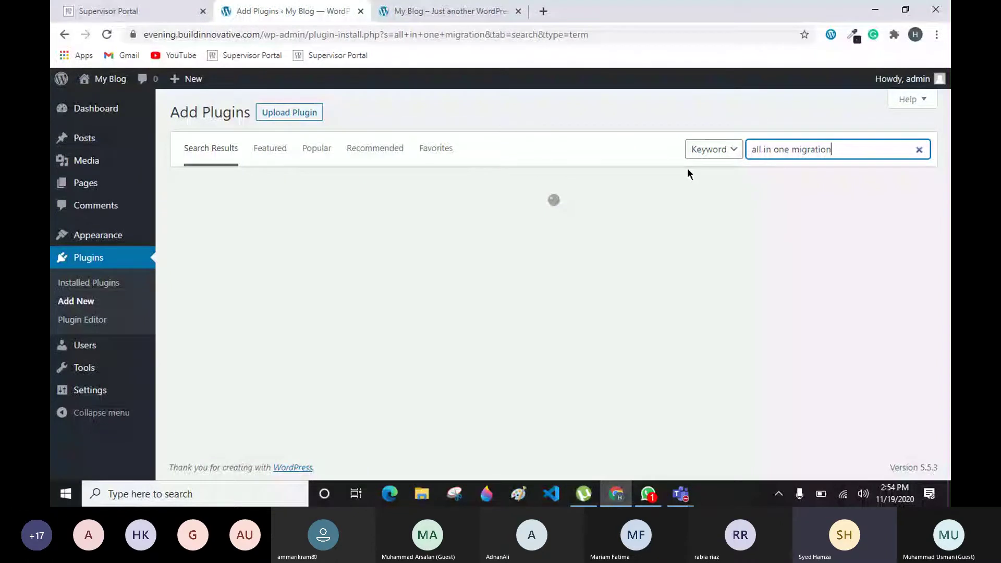
left_click_drag(834, 150, 747, 159)
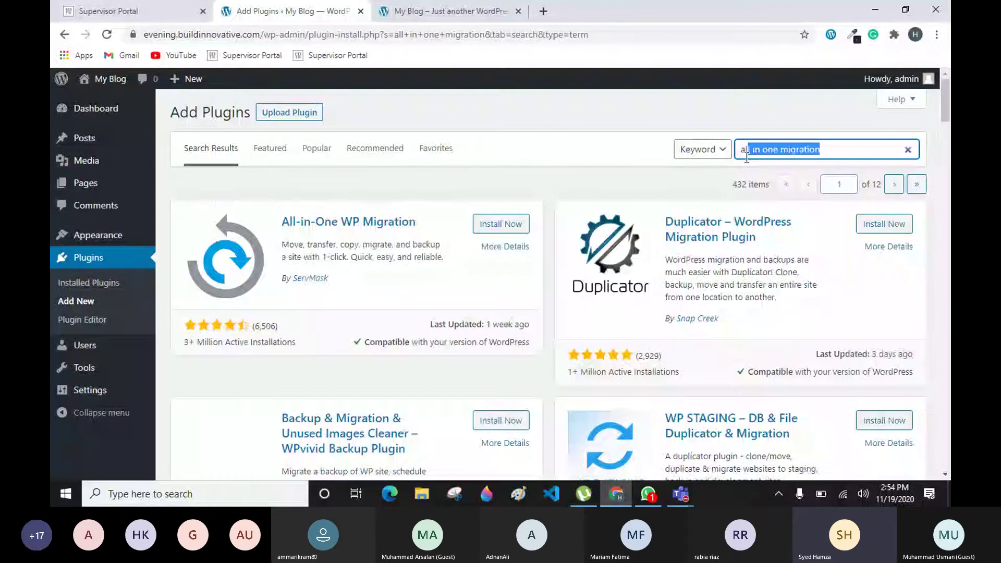
left_click(398, 198)
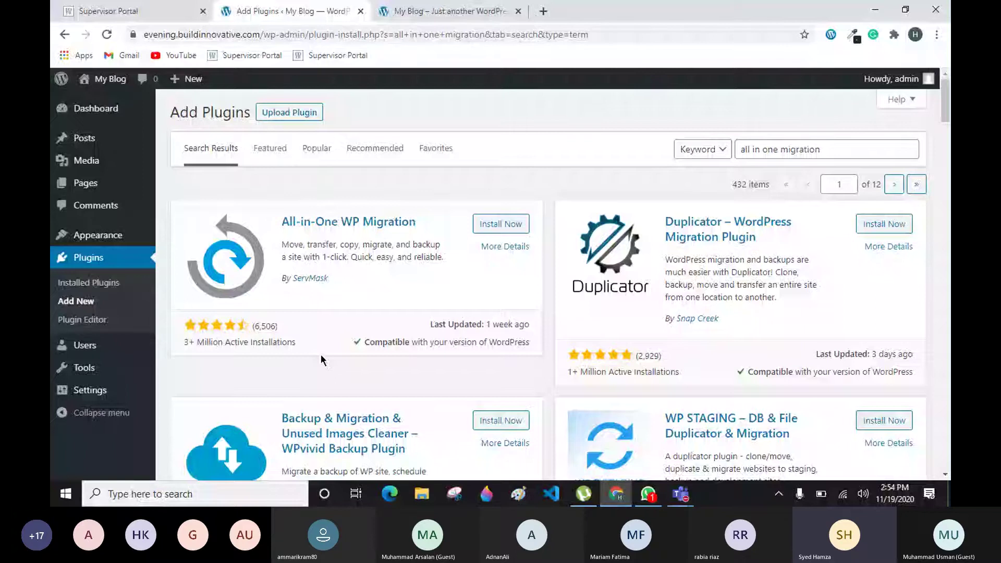
Install and activate the All-in-One WP Migration plugin and open its Export page
left_click(473, 224)
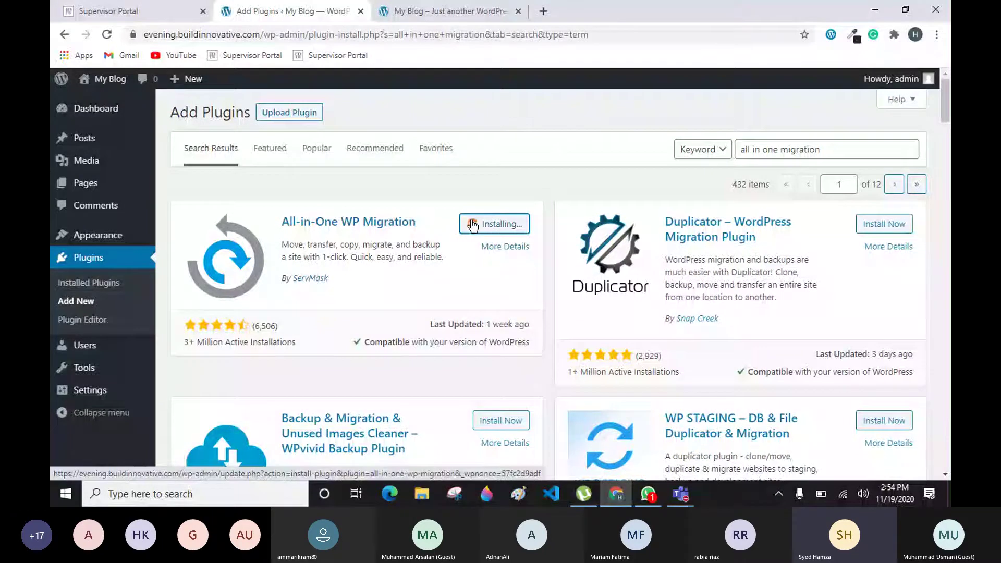
left_click(515, 224)
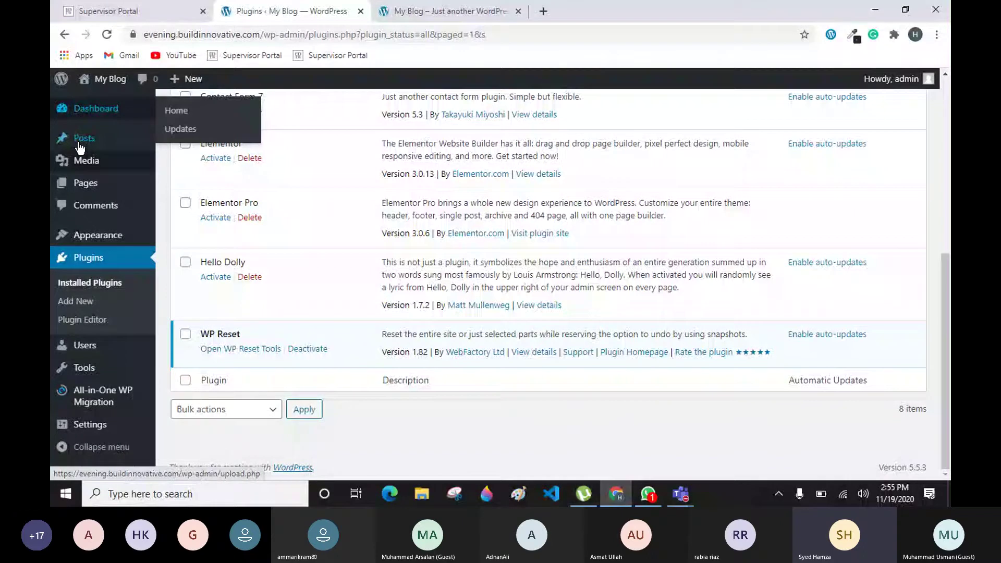
mouse_move(98, 401)
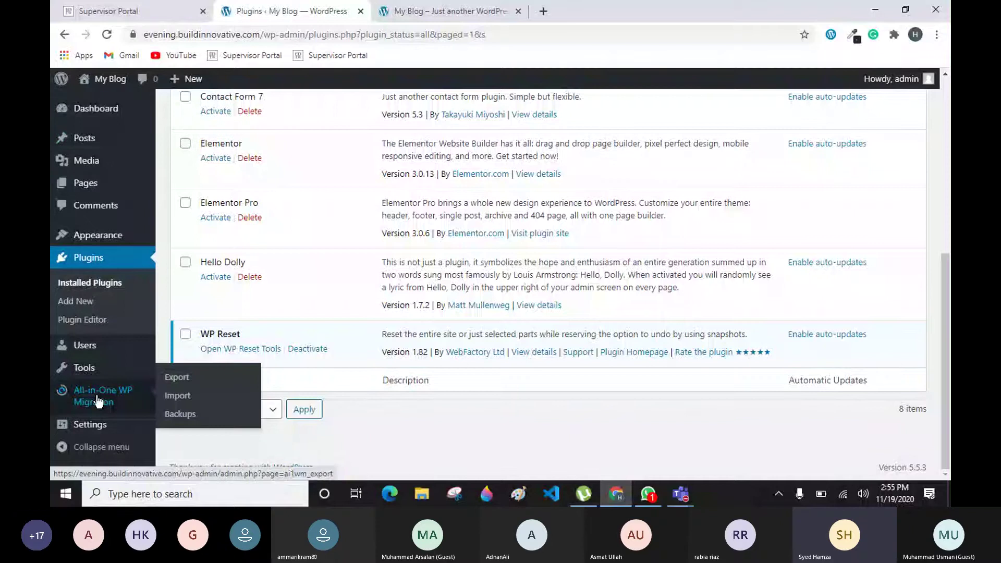
left_click(98, 401)
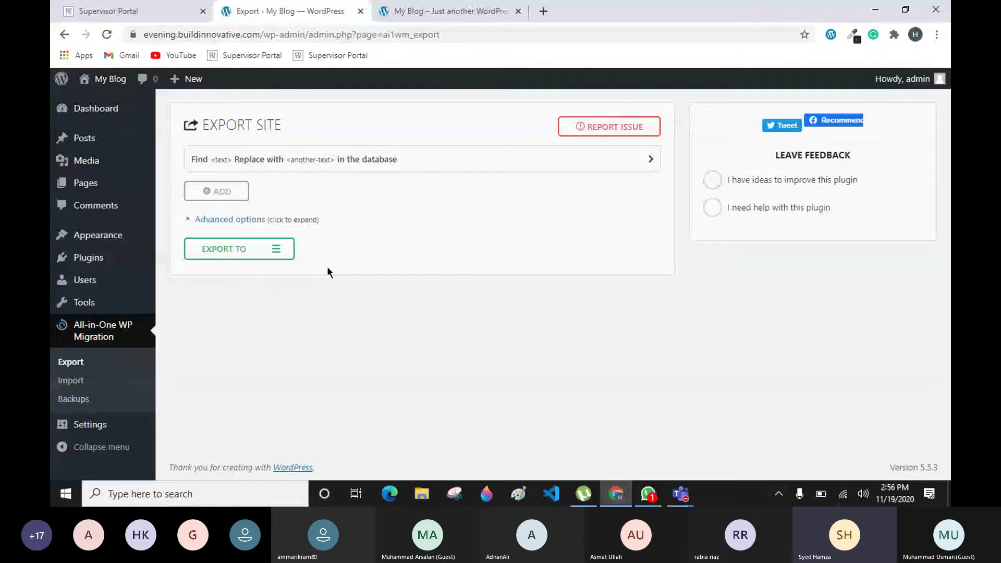
Switch to the Microsoft Teams meeting window to read the meeting chat and return to the Export Site page
key("alt+Tab")
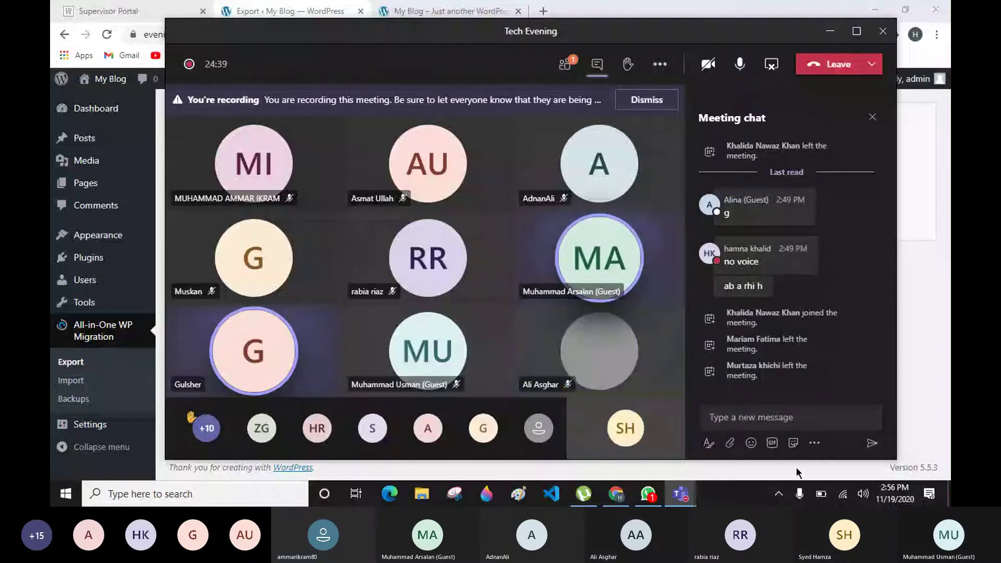
left_click(843, 498)
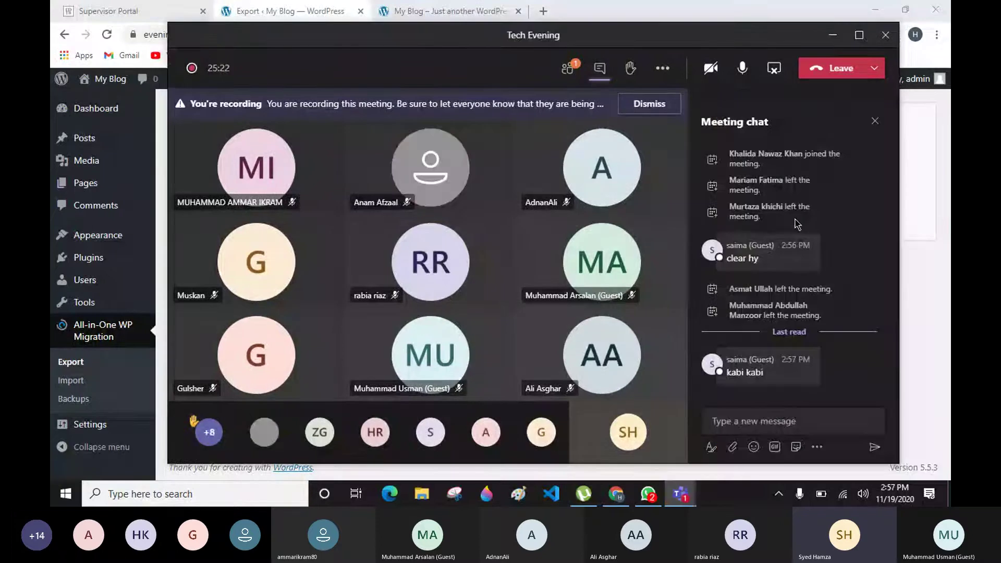
left_click(833, 36)
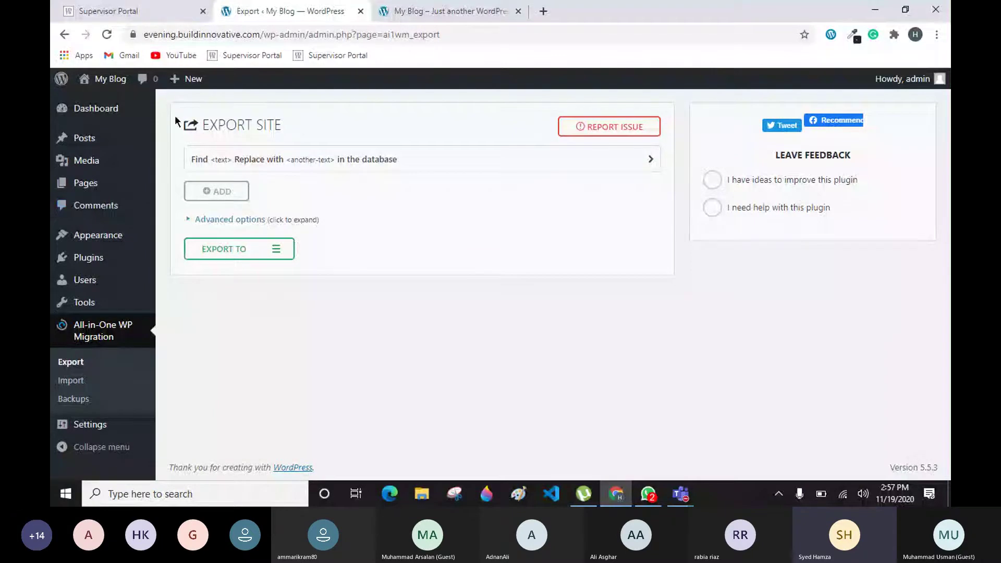
left_click_drag(192, 110, 386, 186)
left_click(407, 181)
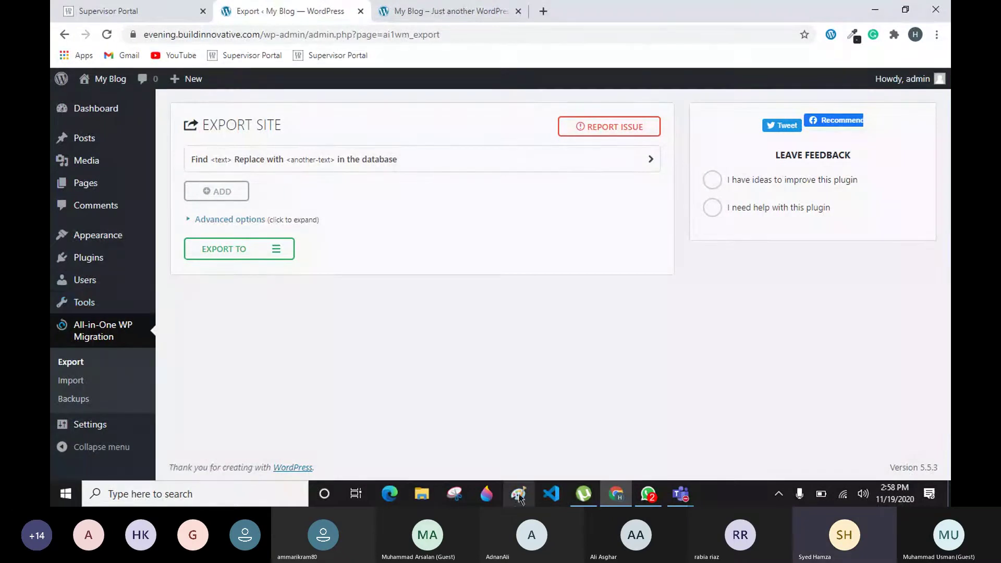
mouse_move(85, 139)
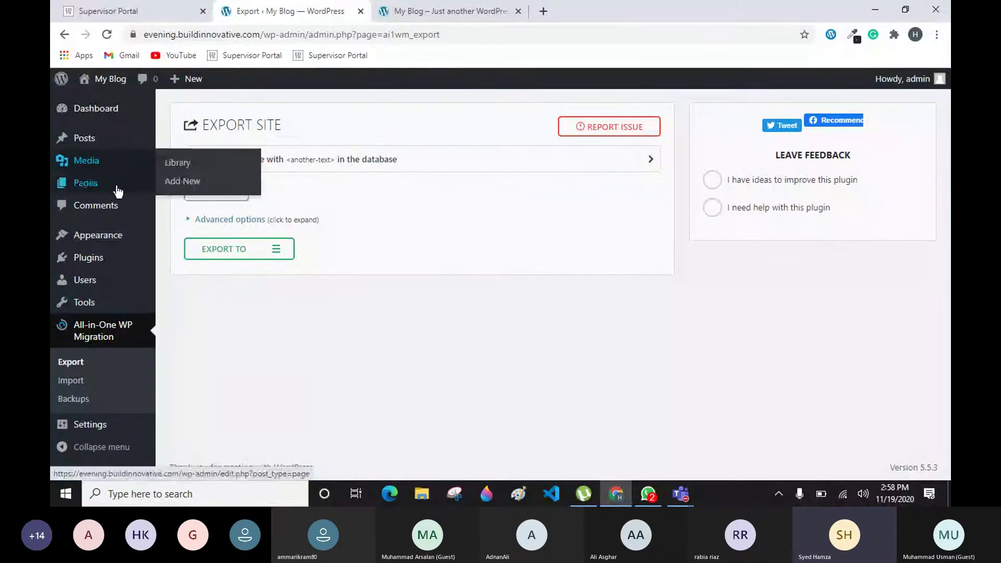
mouse_move(146, 270)
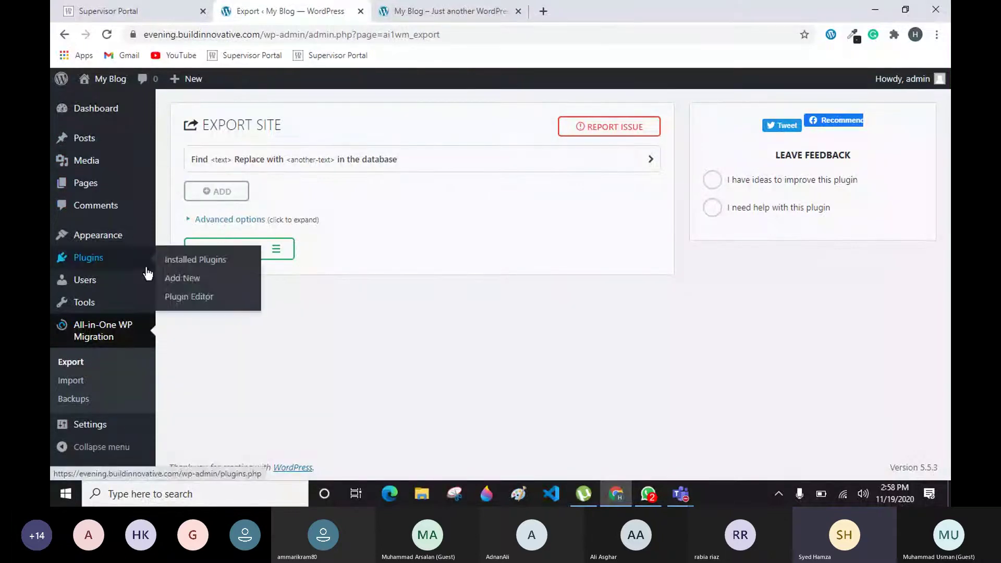
mouse_move(80, 423)
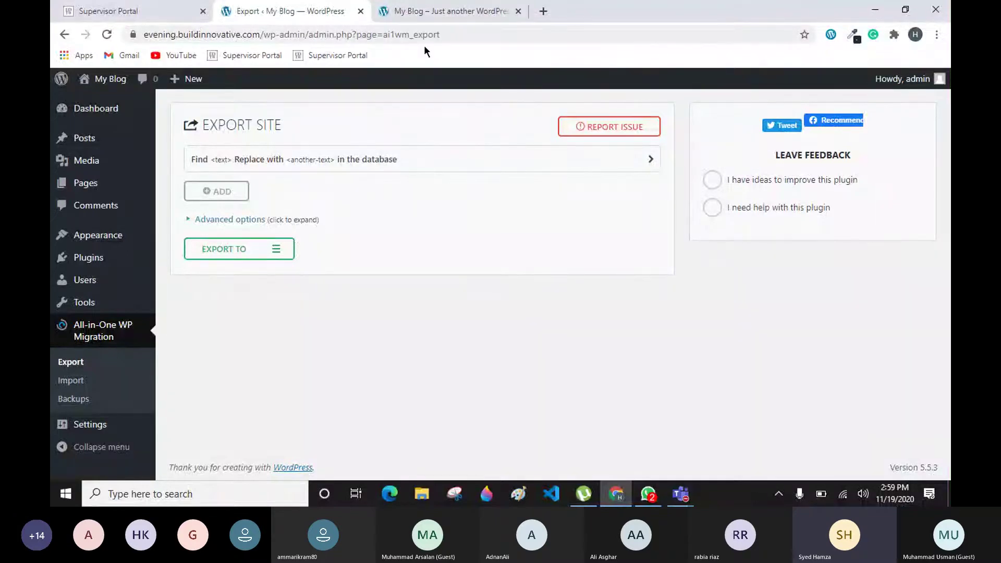
View the My Blog home page in its browser tab and return to the Export Site page
left_click(431, 20)
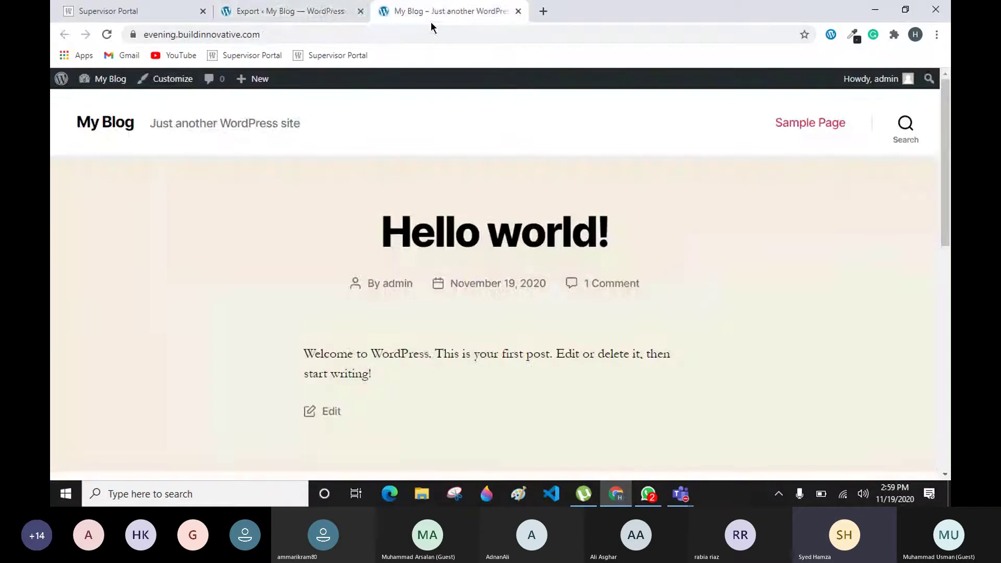
left_click(259, 6)
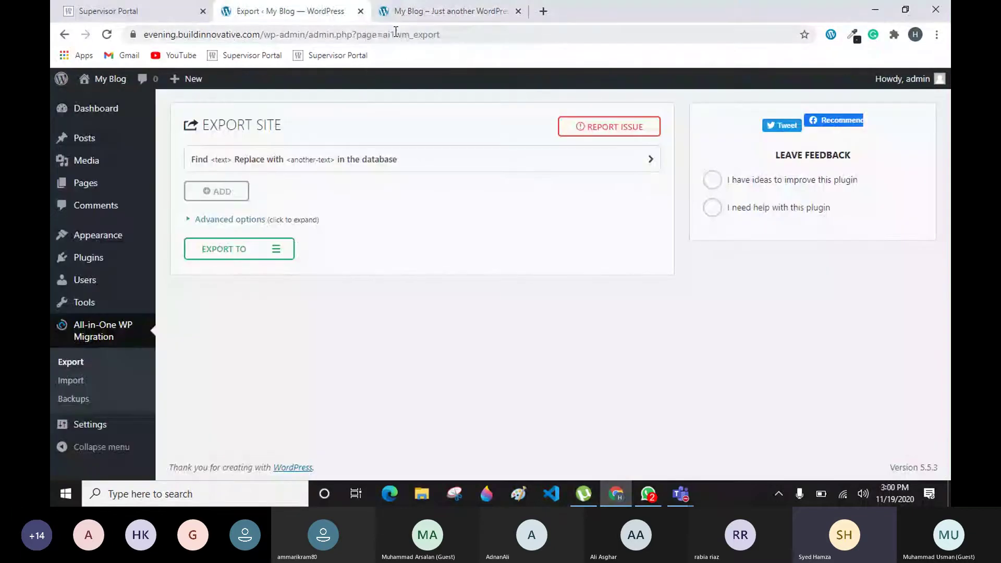
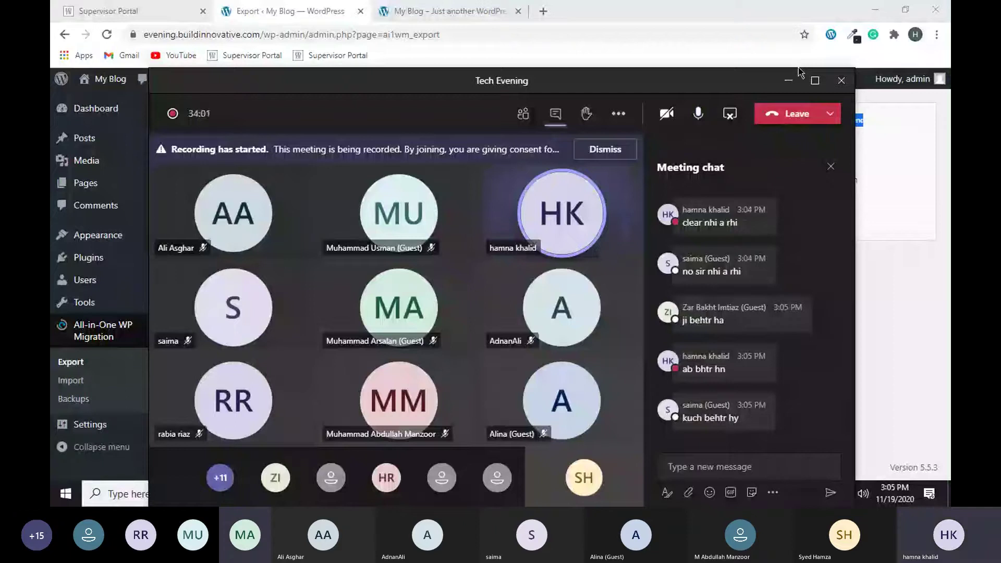
Mute all participants in the Tech Evening meeting in Microsoft Teams and minimize the meeting window
left_click(788, 80)
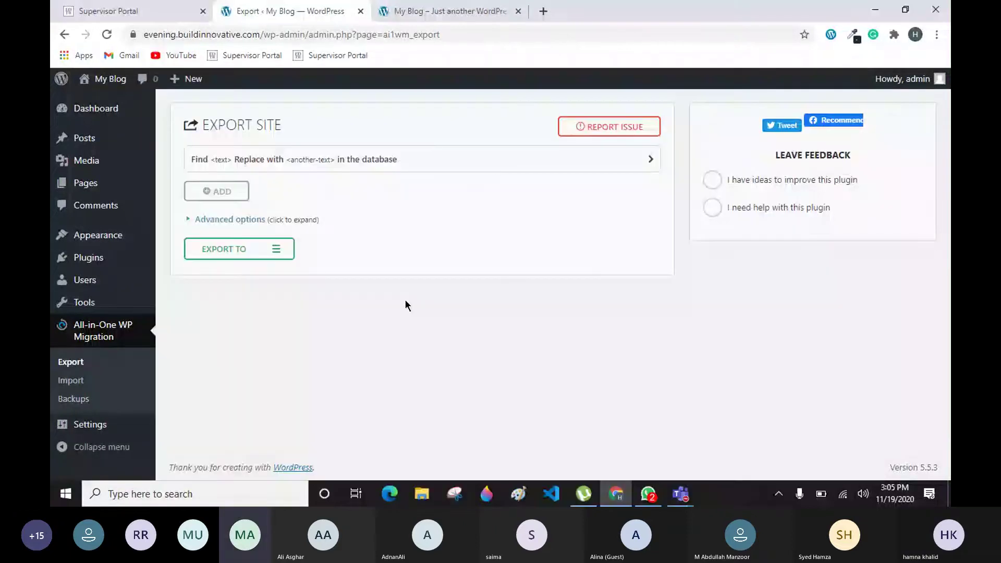
left_click(681, 494)
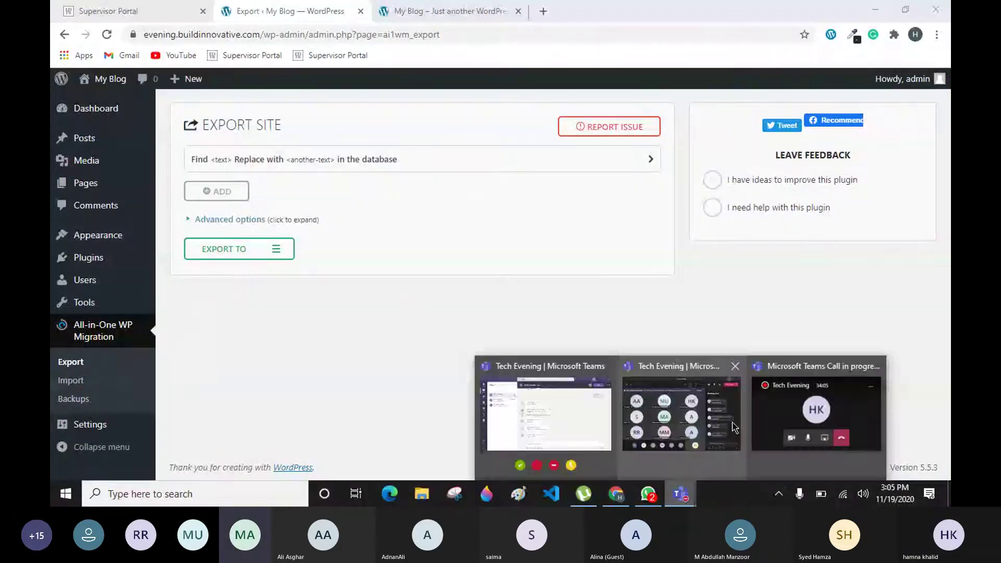
left_click(734, 427)
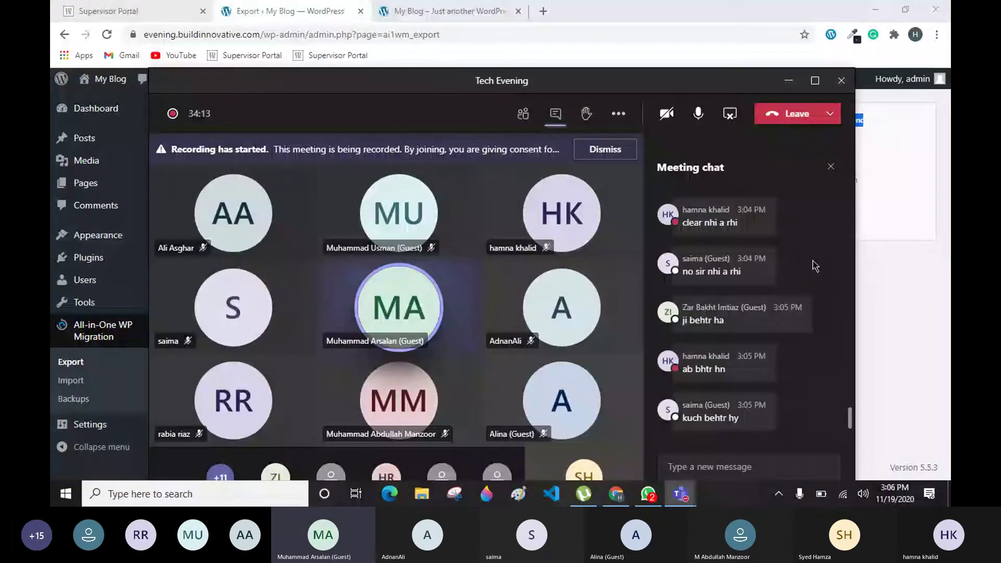
left_click(523, 113)
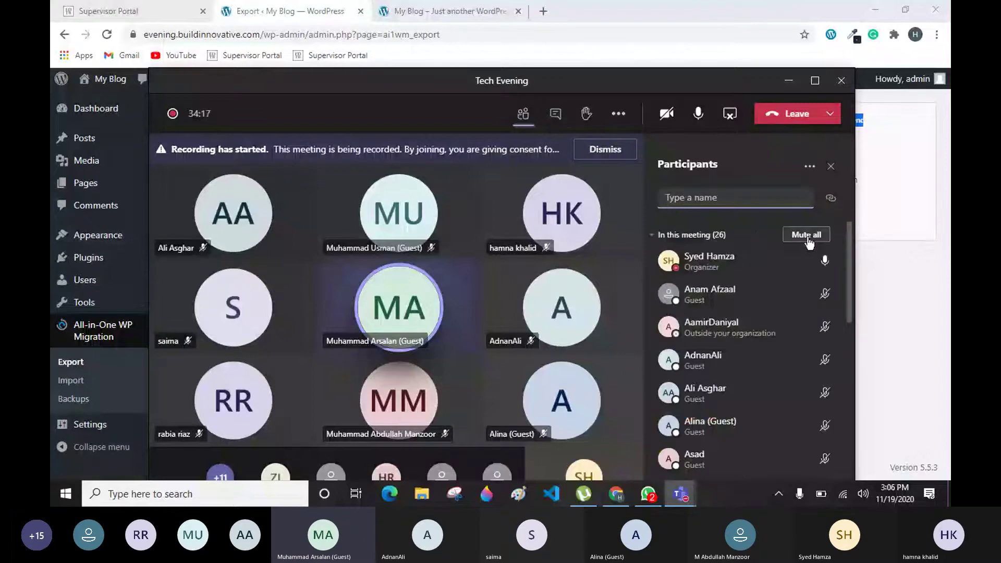
left_click(798, 234)
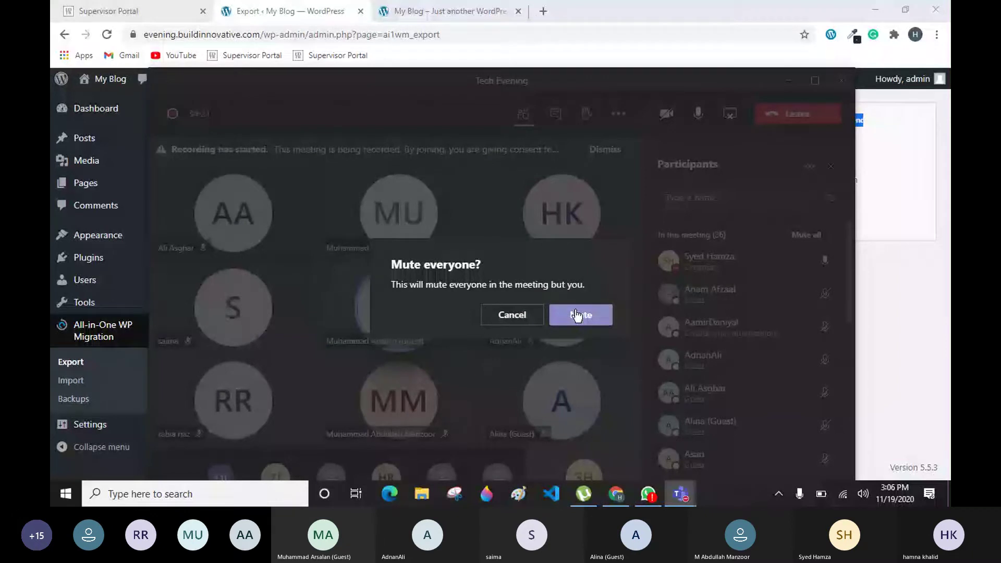
left_click(577, 315)
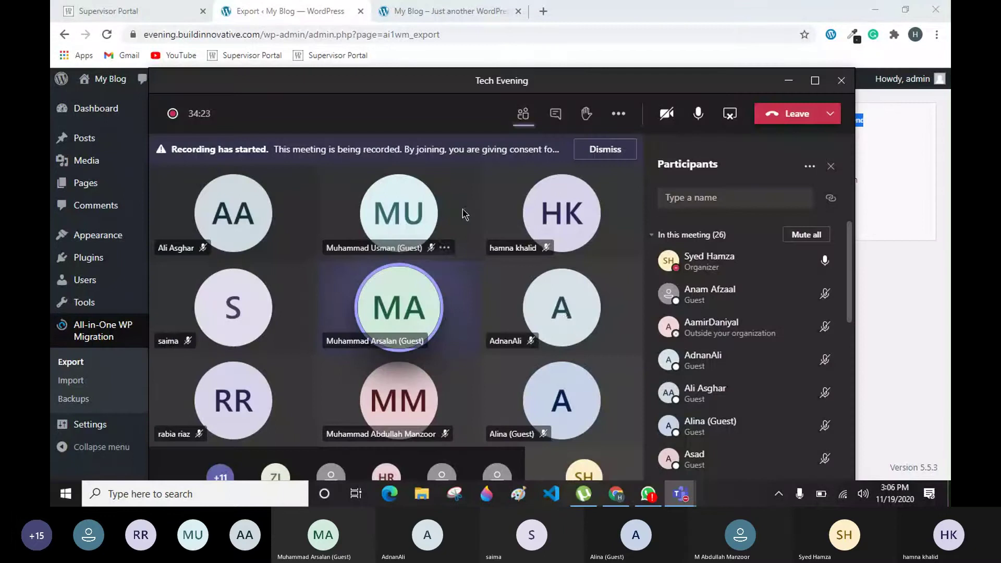
left_click(789, 84)
Revisit the My Blog home page and the Teams meeting window, returning to the Export Site page
left_click(465, 12)
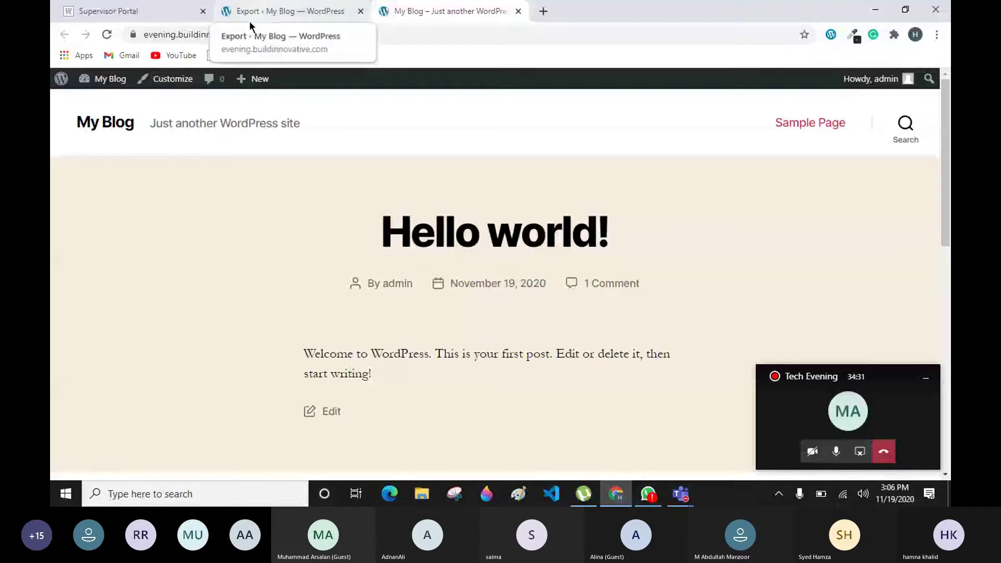
left_click(249, 21)
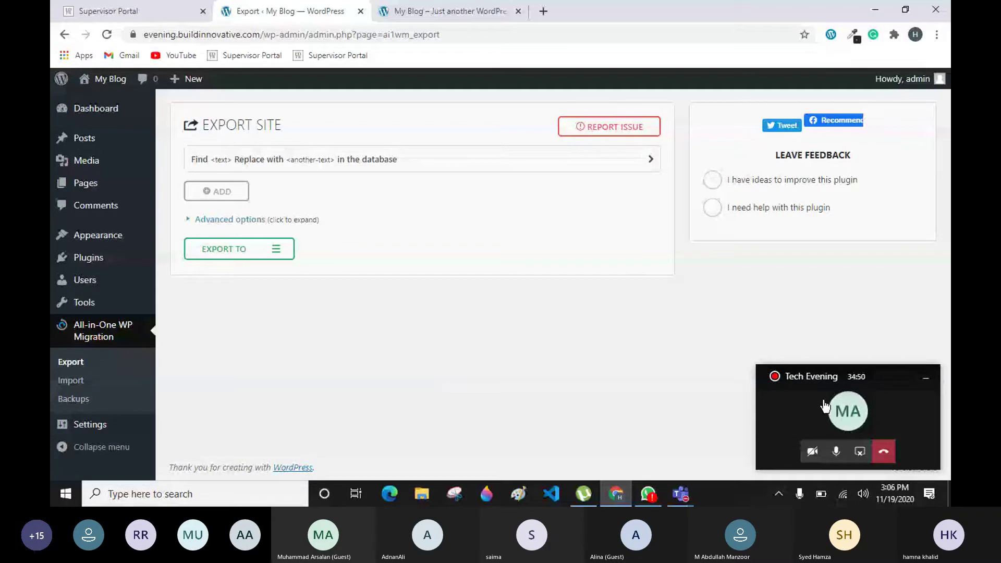
left_click(829, 423)
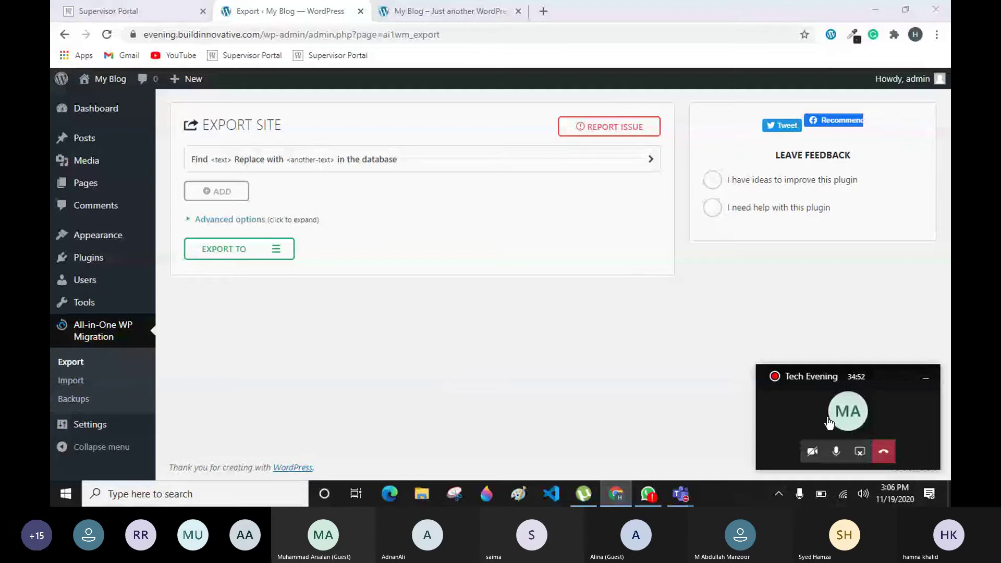
left_click(829, 422)
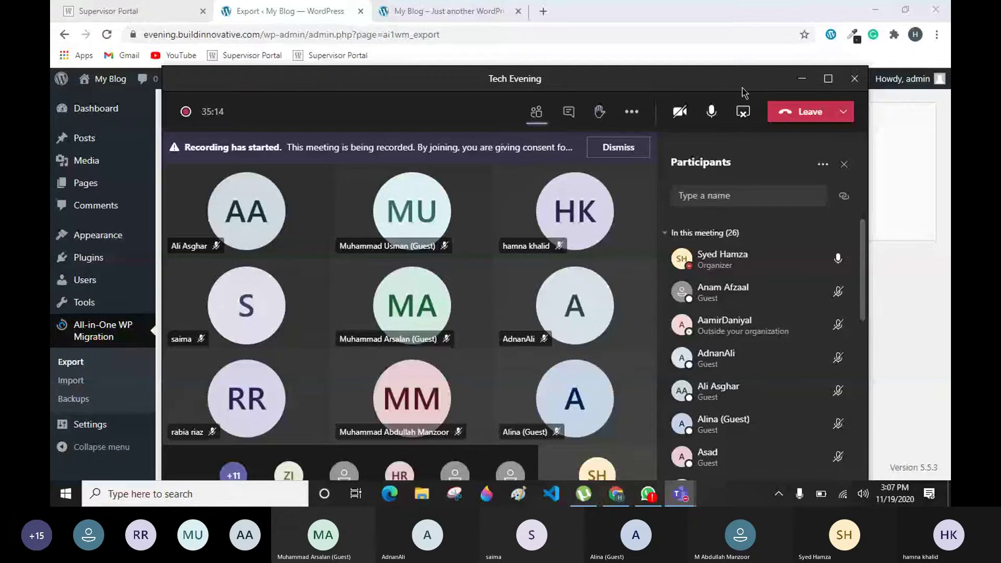
left_click(916, 27)
Open the My Blog site's Themes page, add an empty browser tab, and return to the installed themes
mouse_move(91, 238)
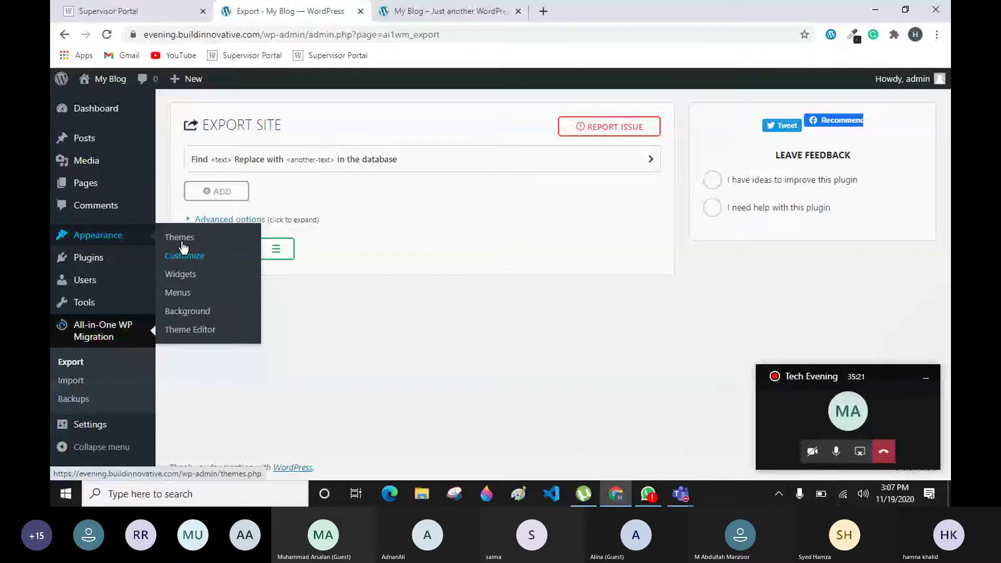
left_click(182, 239)
left_click(544, 11)
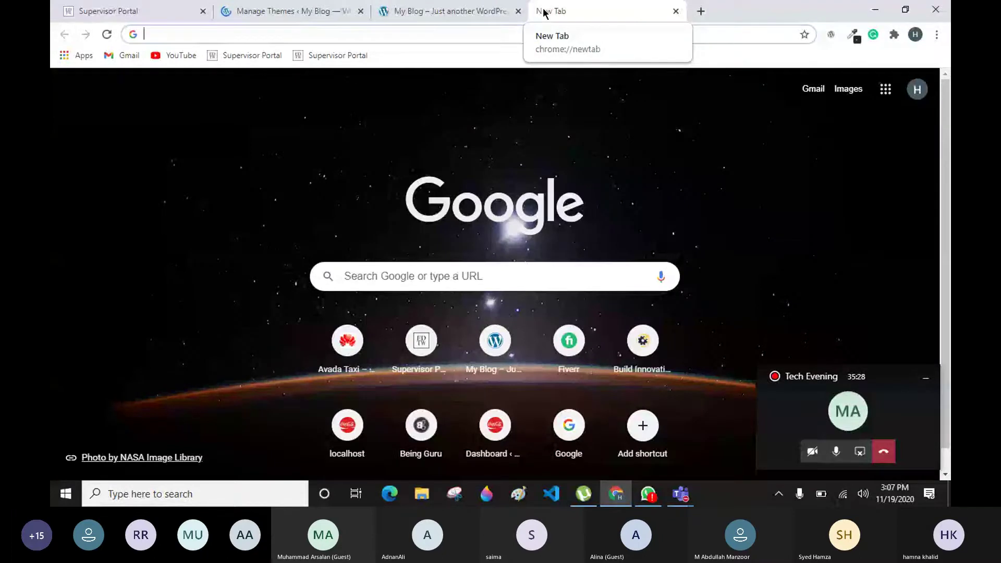
left_click(310, 16)
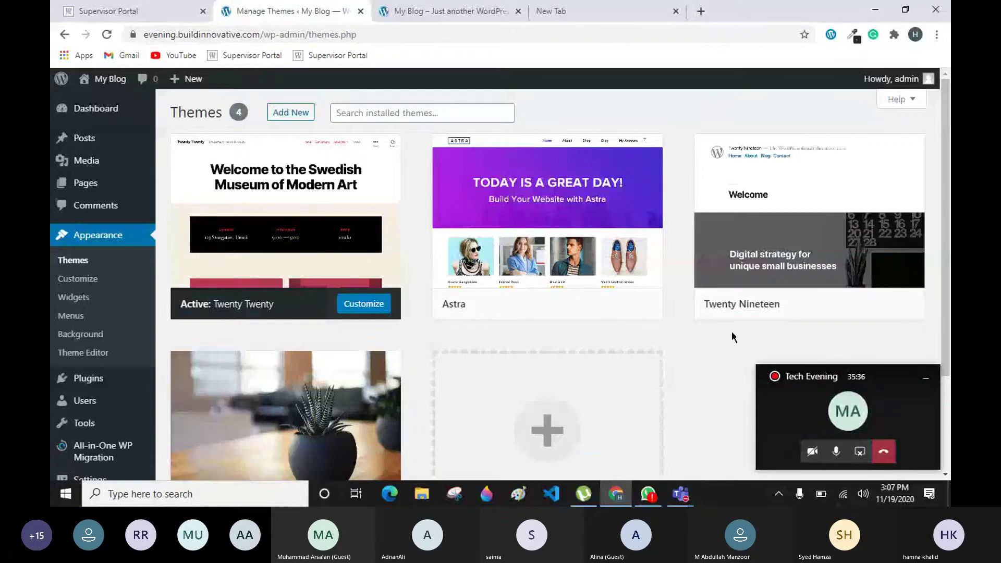
Switch to the Tech Evening meeting window in Microsoft Teams and read the newest messages in the meeting chat
left_click(832, 413)
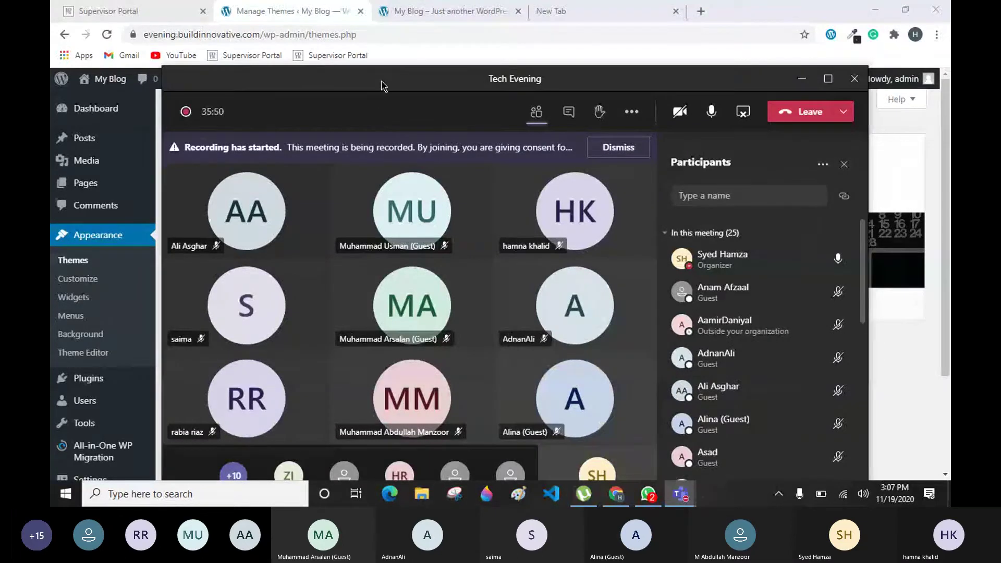
left_click_drag(383, 83, 374, 107)
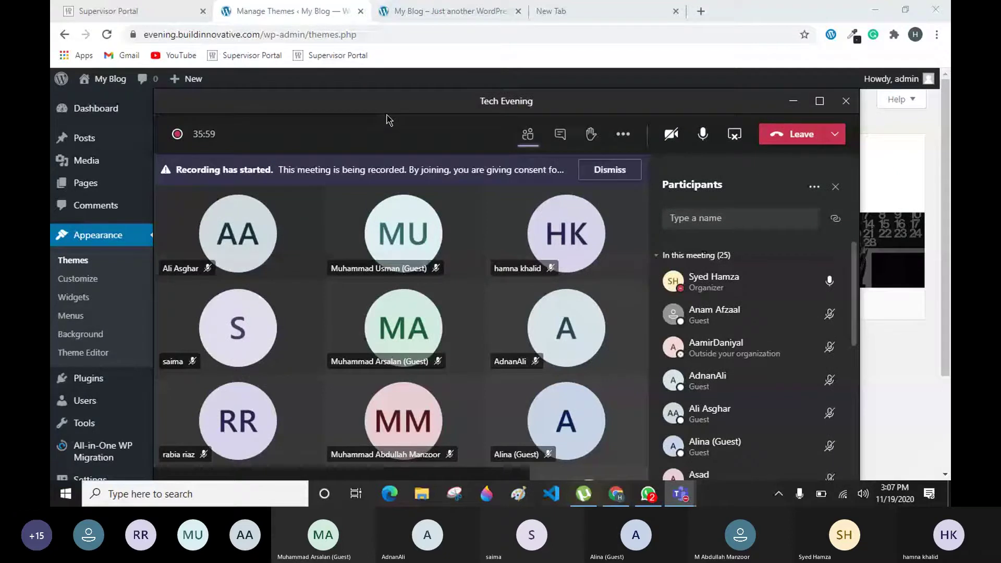
left_click_drag(491, 108, 502, 112)
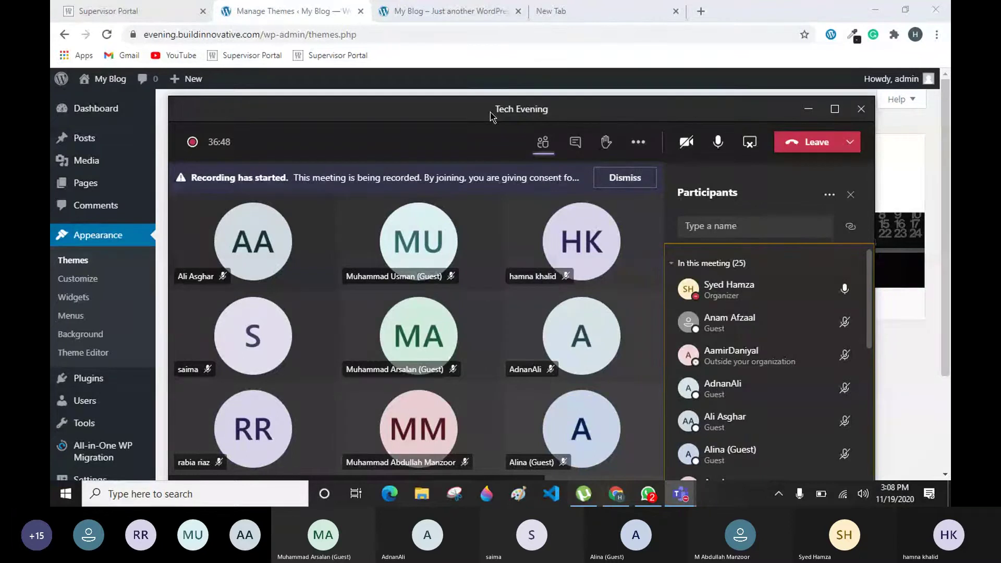
left_click(576, 146)
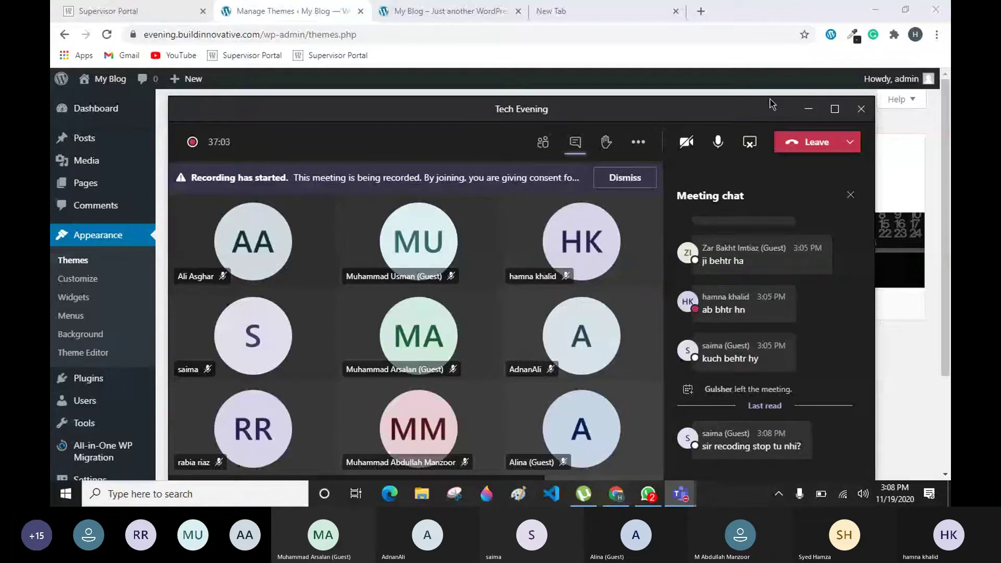
left_click_drag(772, 104, 782, 106)
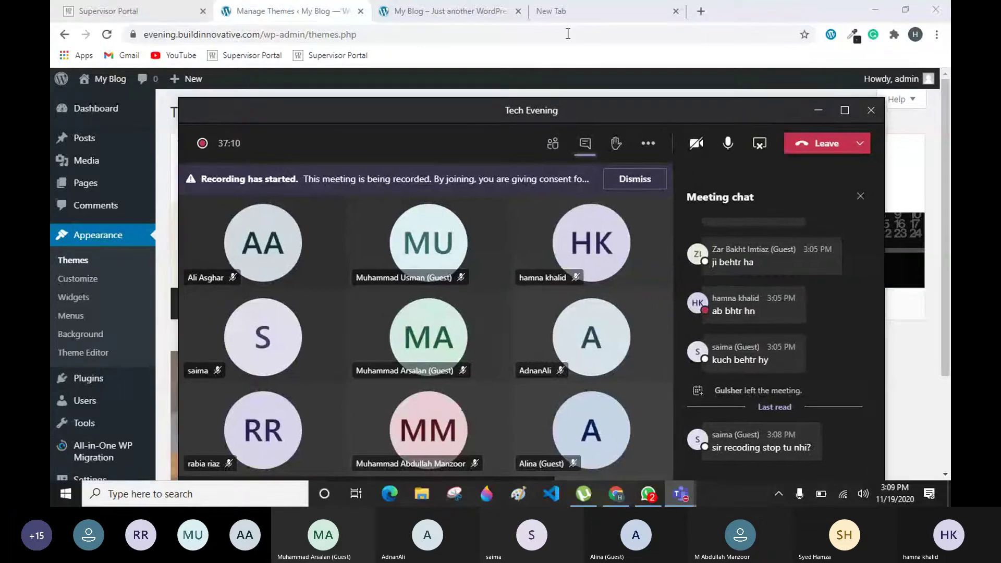
Search Google for "jojothemes" in the empty Chrome tab
left_click(551, 12)
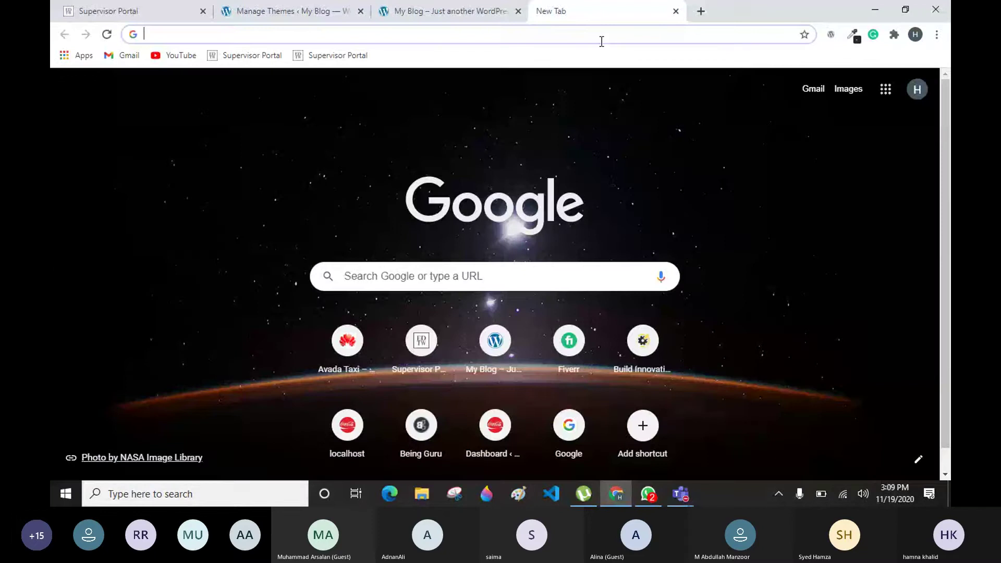
left_click(493, 35)
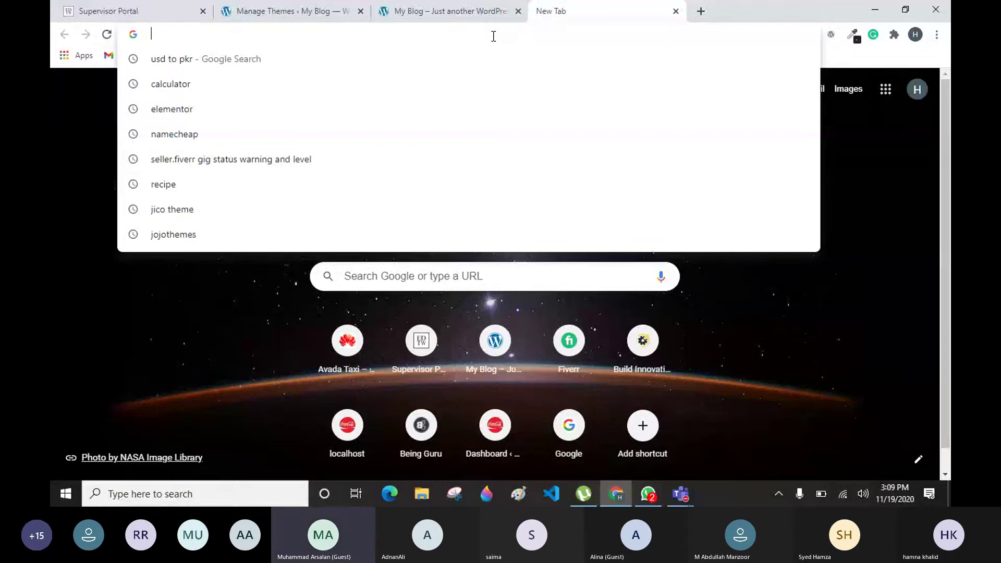
type("j")
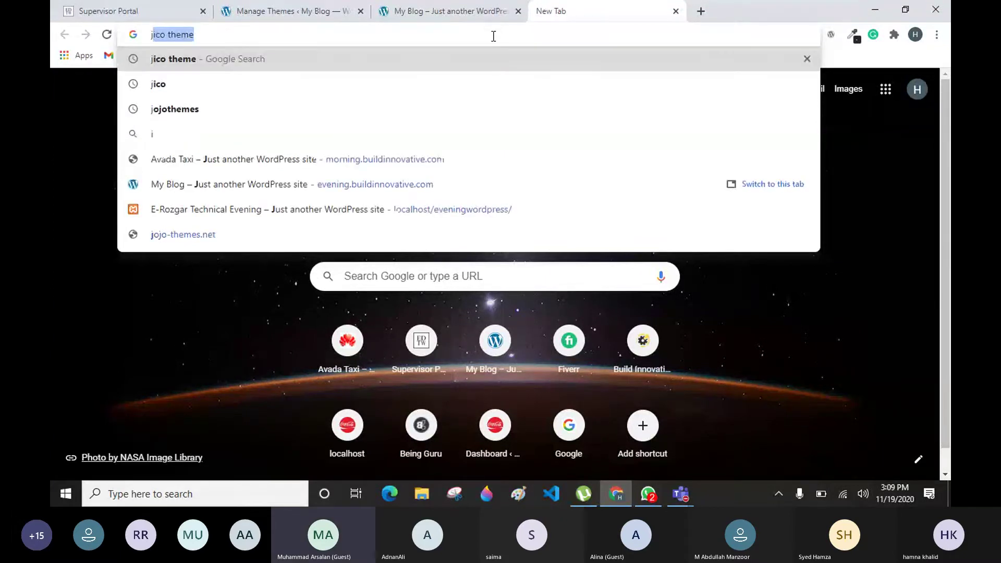
type("o")
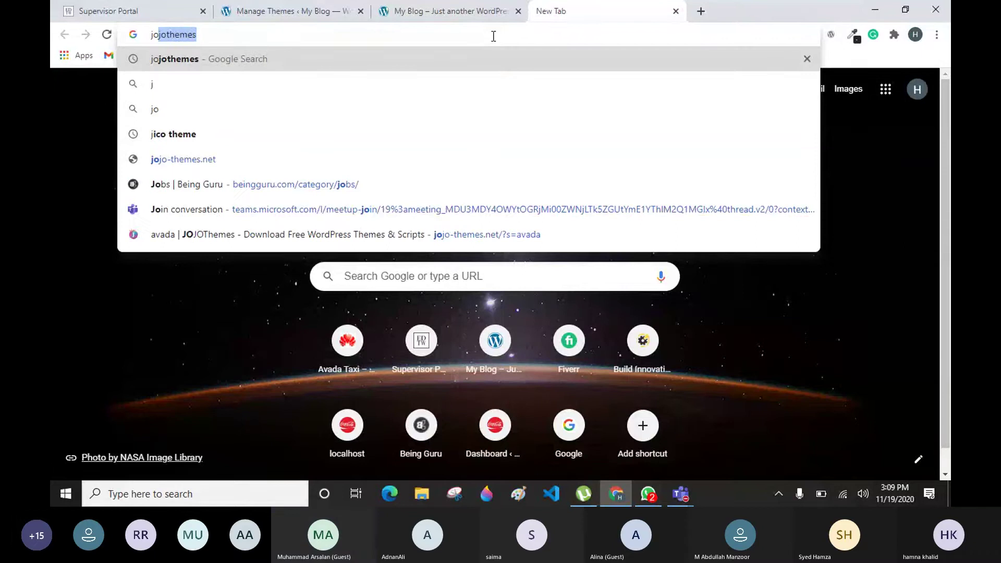
type("jo")
key("Return")
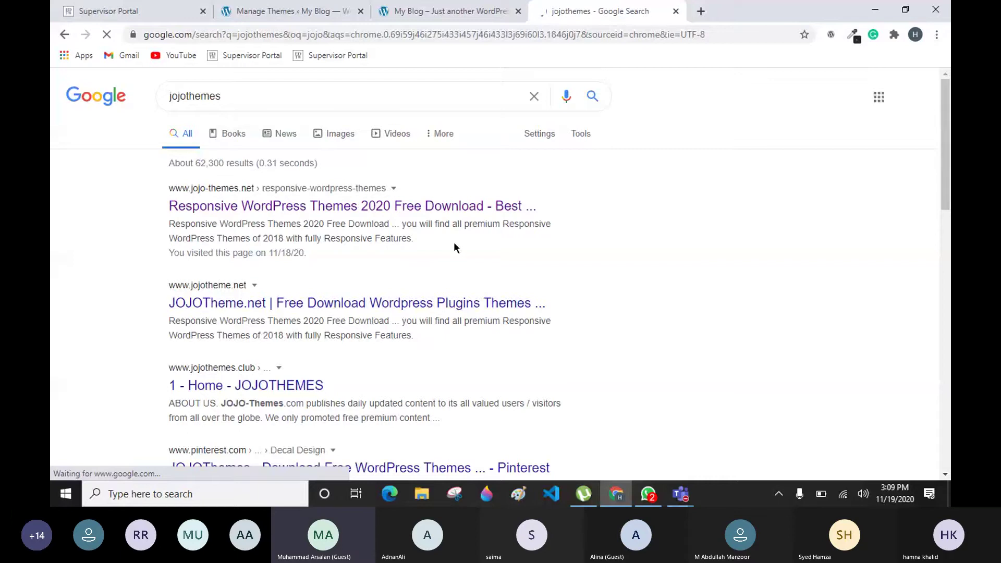
Check the Teams meeting window, return to the JOJO Themes site in Chrome, and minimize the floating meeting preview
left_click(681, 494)
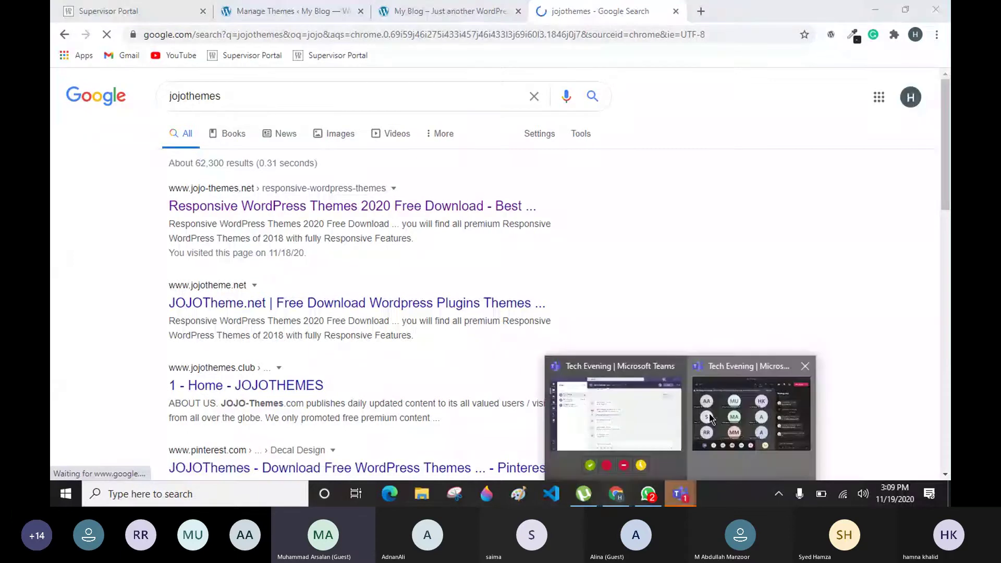
left_click(710, 417)
key("alt+Tab")
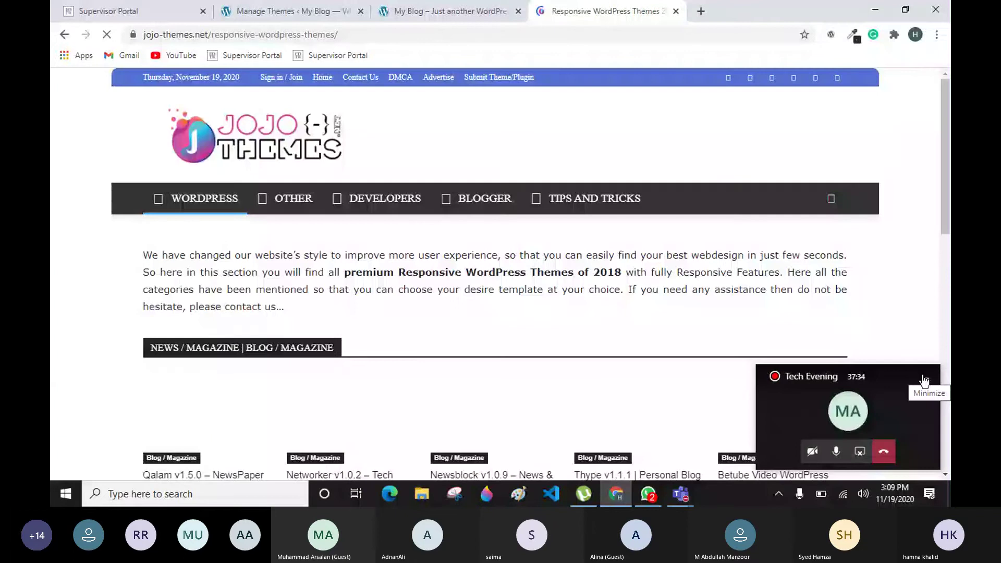
left_click(924, 380)
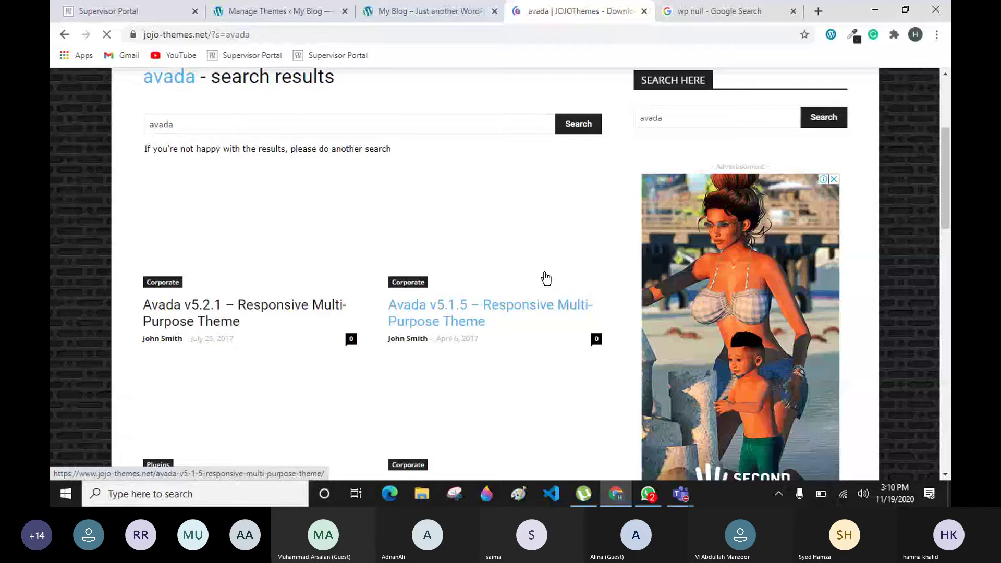
Close the browser tabs with the JOJOThemes avada results and the "wp null" Google search
key("ctrl+w")
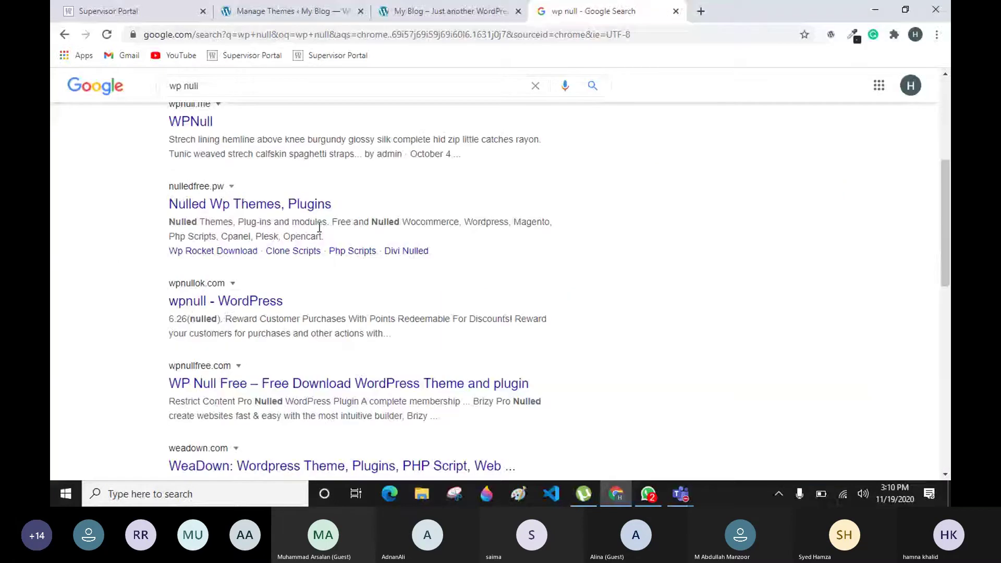
scroll(319, 228, "up", 5)
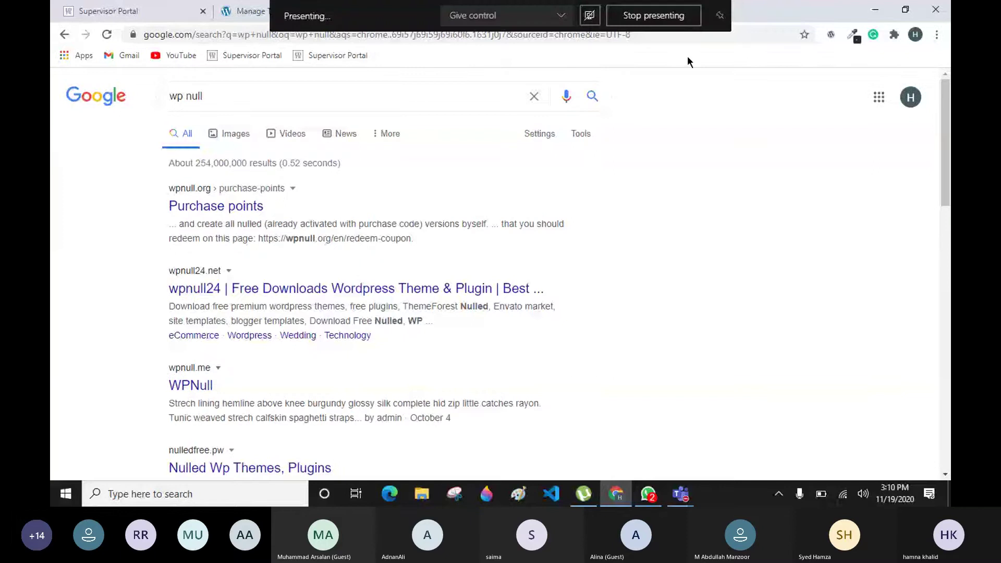
key("ctrl+w")
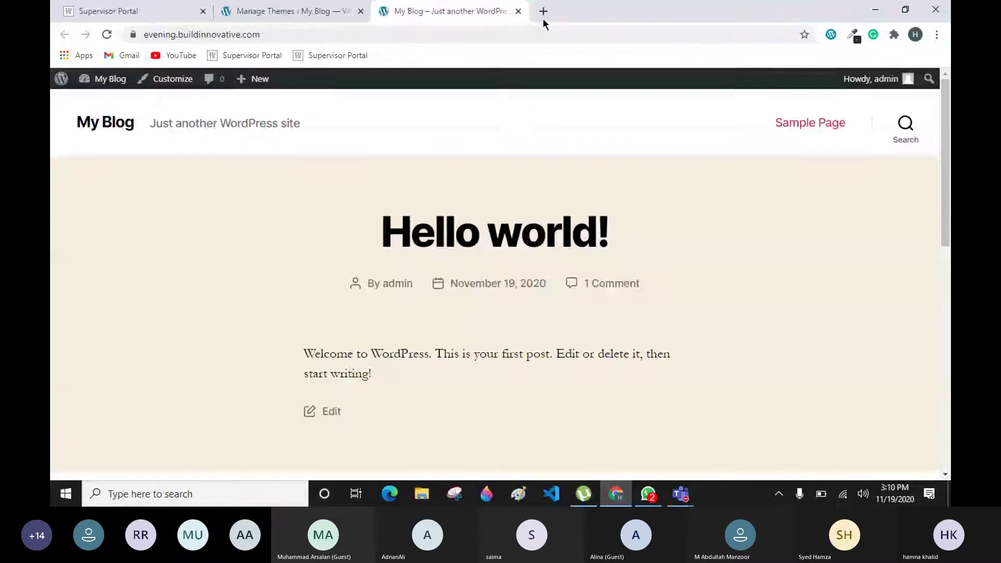
left_click(543, 18)
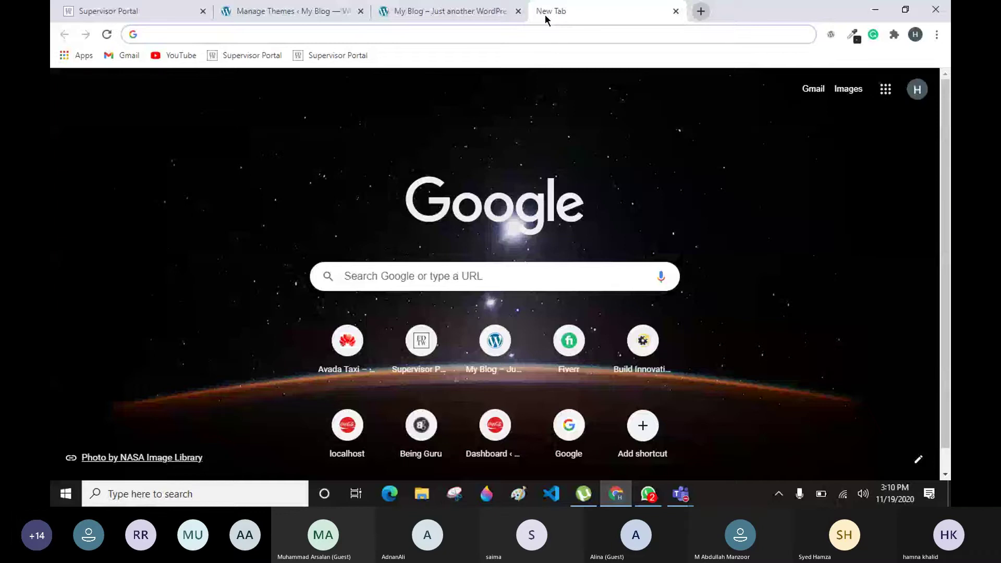
type("avada")
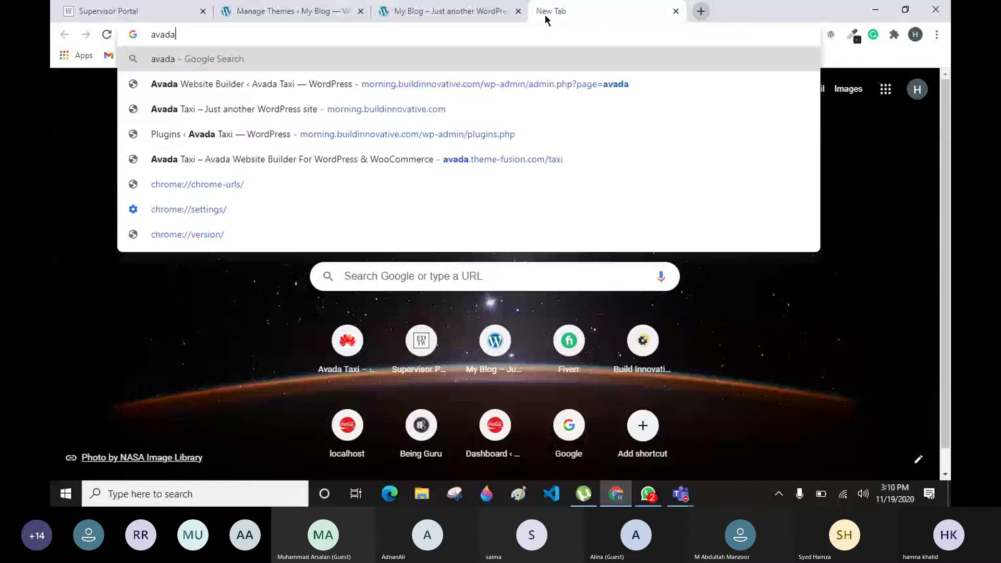
key("Escape")
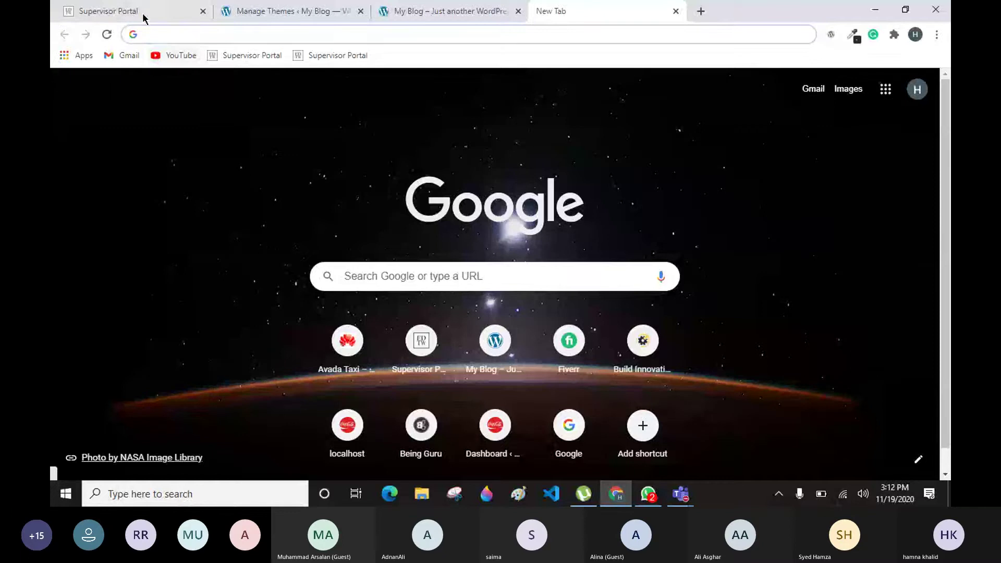
Return to the My Blog Themes page and open the form for uploading a new theme in .zip format
left_click(332, 6)
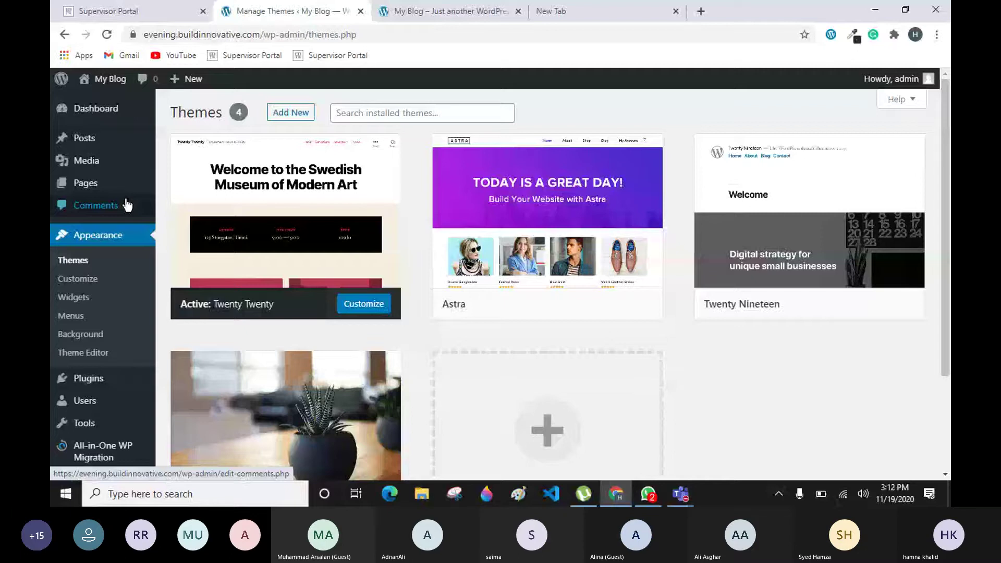
left_click(290, 112)
left_click(293, 112)
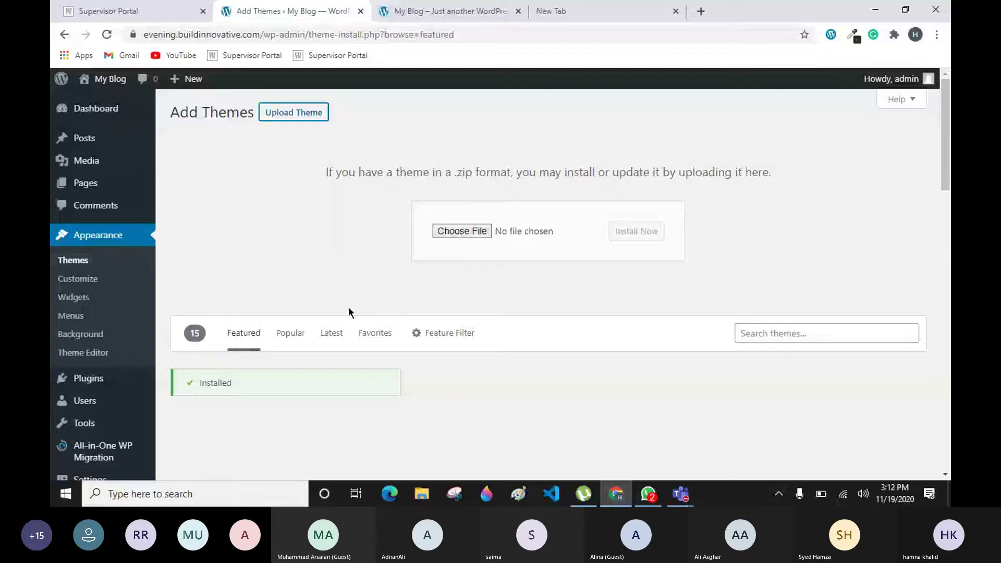
Open the WordPress Themes folder on the All Files (H:) drive in File Explorer and compare it with the Add Themes page
key("alt+Tab")
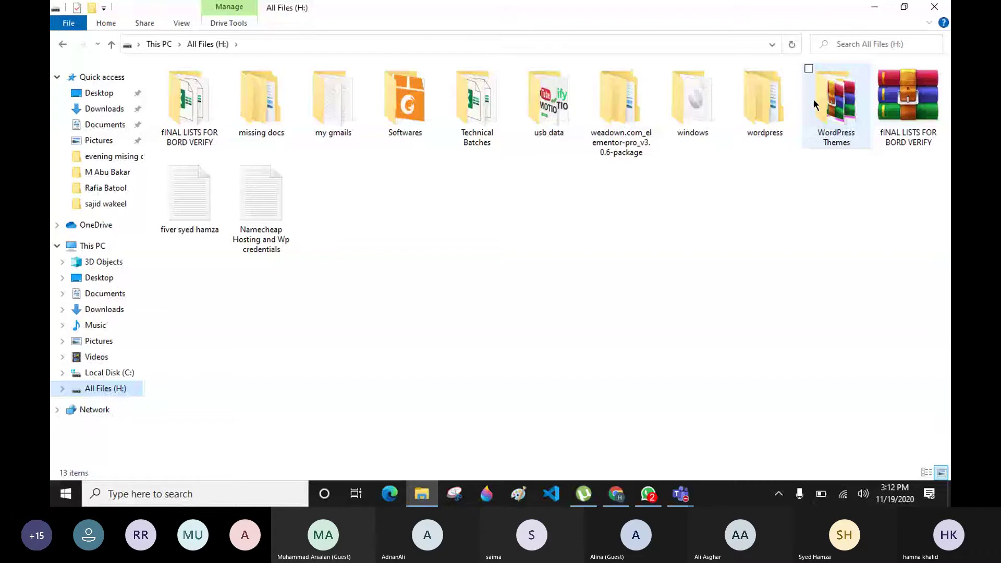
double_click(832, 101)
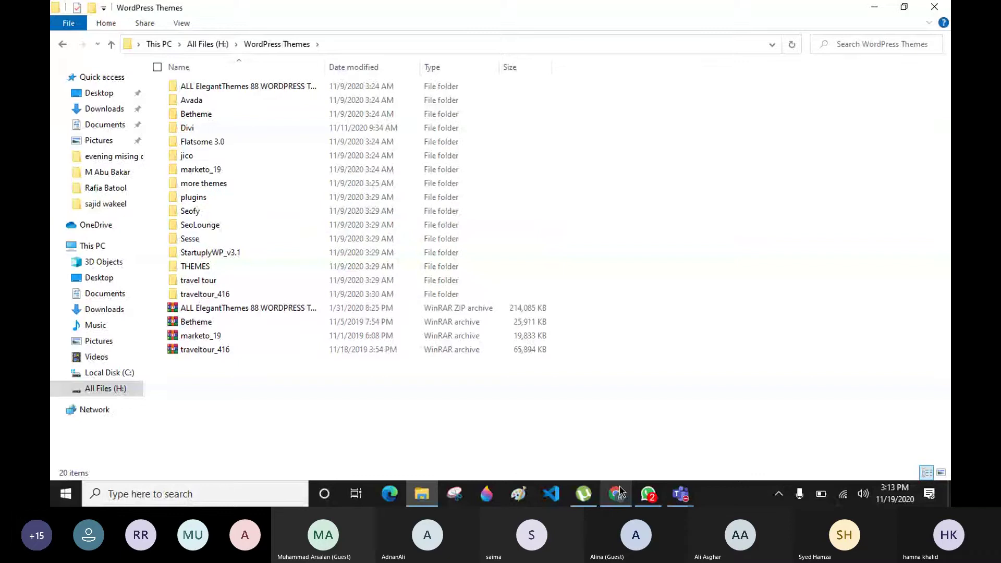
mouse_move(620, 491)
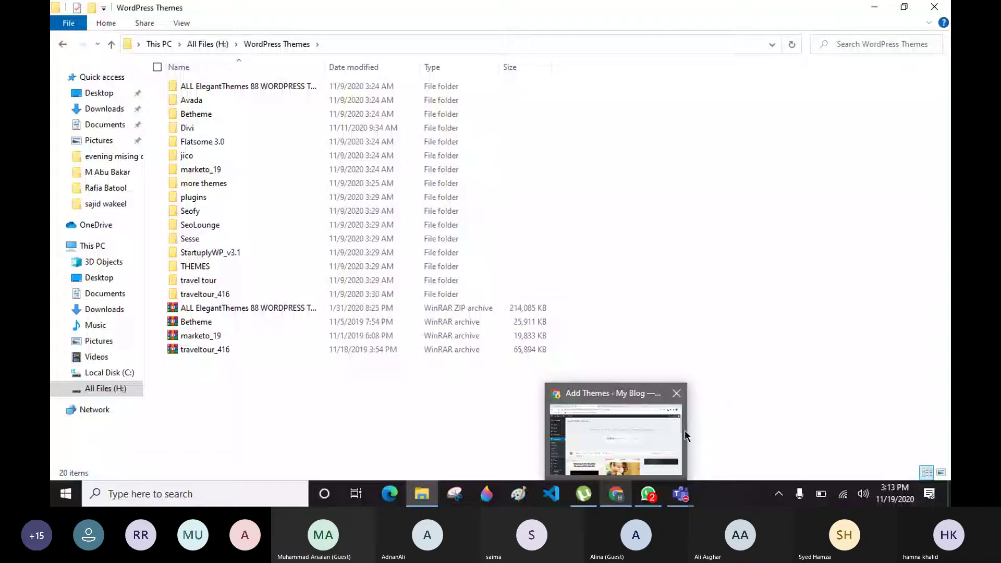
mouse_move(685, 430)
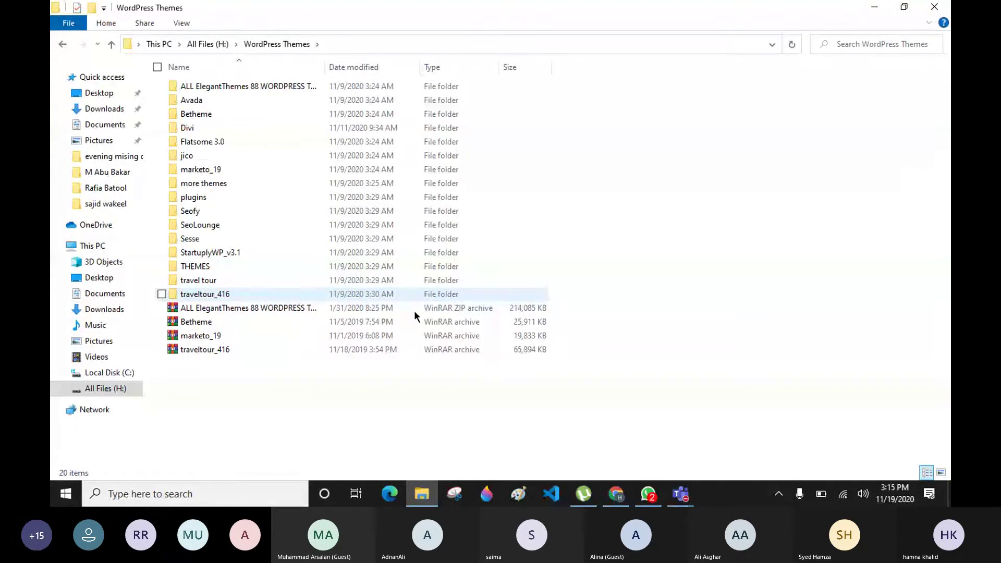
left_click(640, 443)
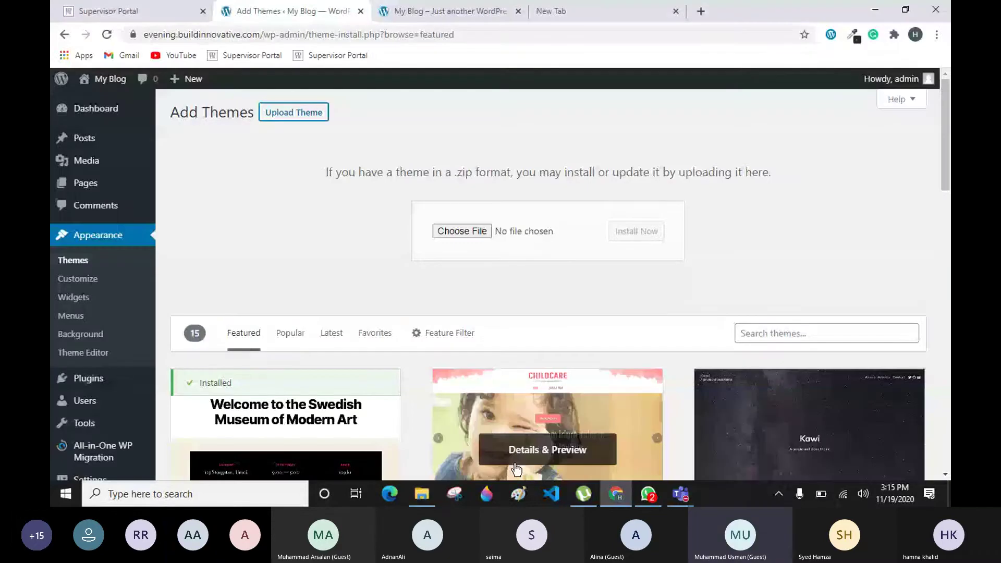
key("alt+Tab")
Open the Avada theme folder and place its Avada.zip archive in the theme upload form on the Add Themes page
double_click(199, 102)
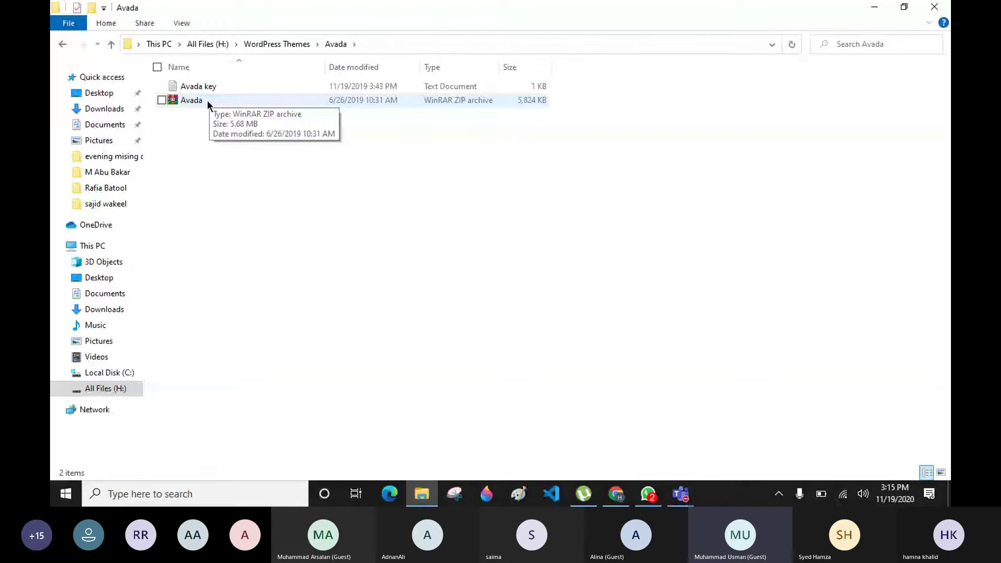
left_click(207, 100)
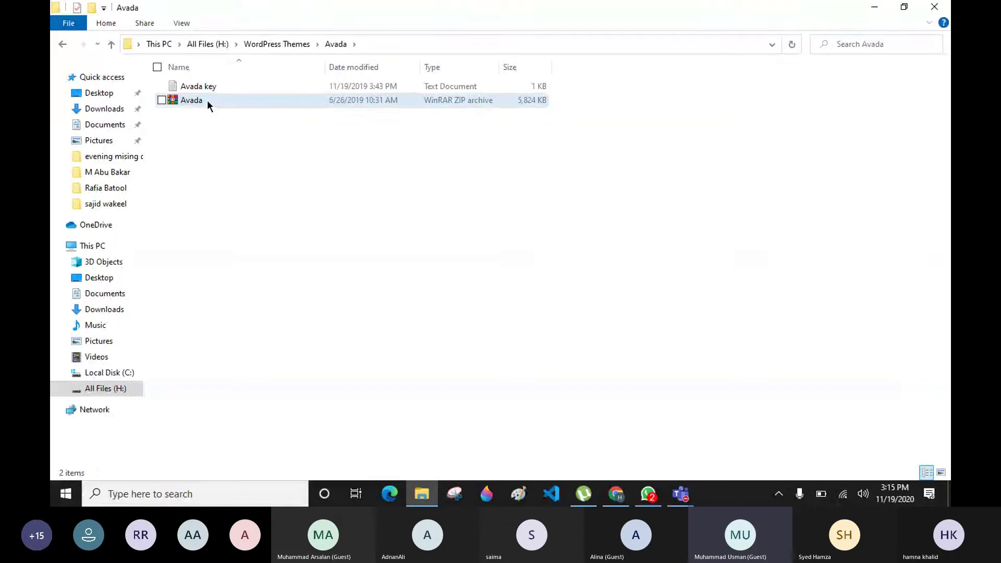
left_click(275, 209)
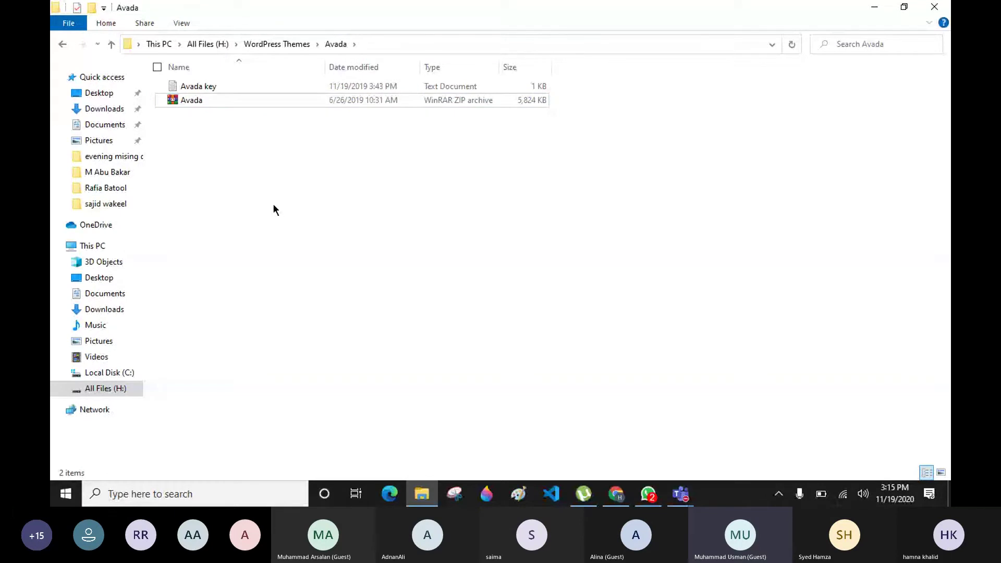
left_click(192, 101)
left_click_drag(192, 98, 367, 256)
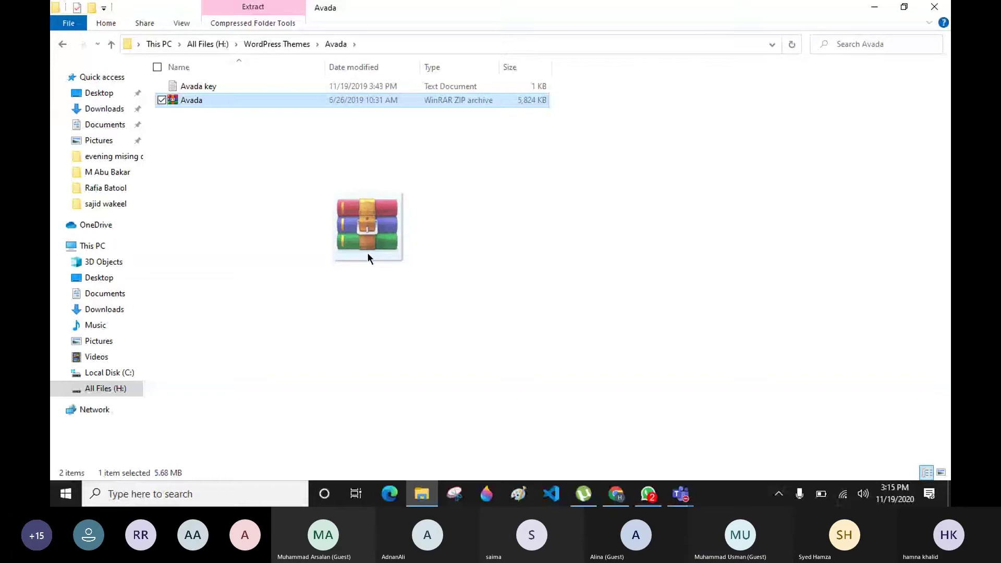
left_click_drag(367, 252, 619, 489)
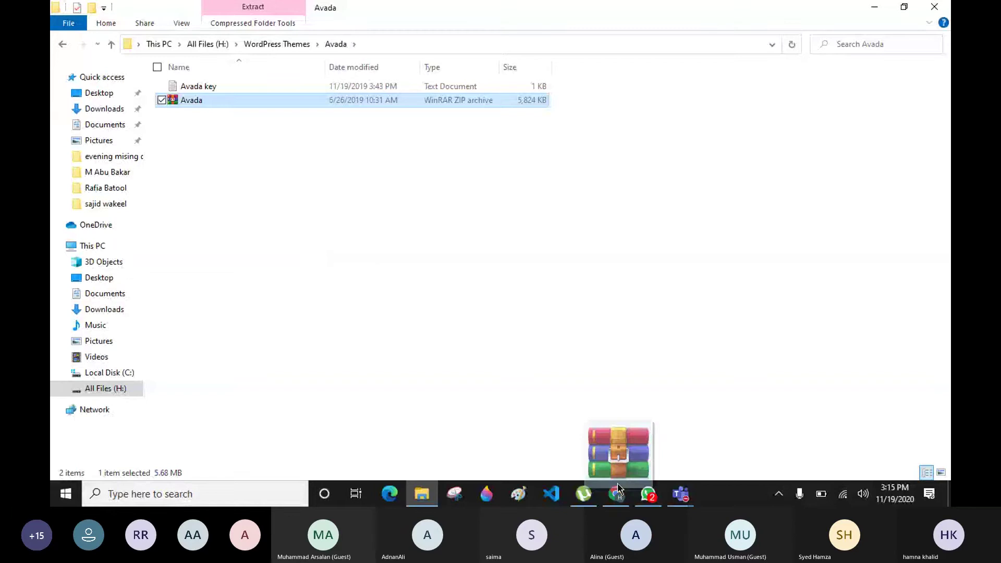
left_click_drag(618, 489, 459, 236)
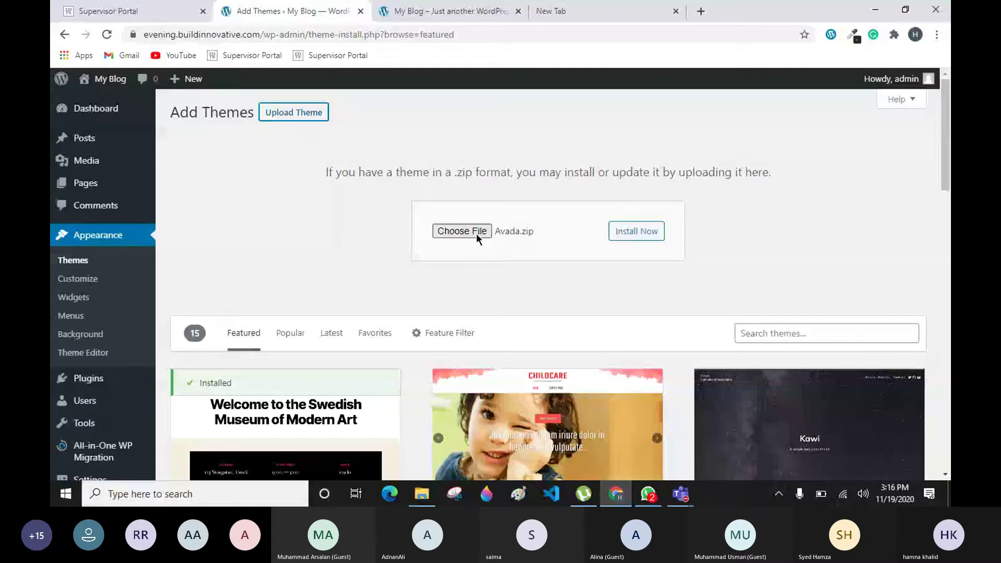
Install the uploaded Avada.zip theme on My Blog, checking the Teams meeting chat during the upload, and activate it
left_click(637, 233)
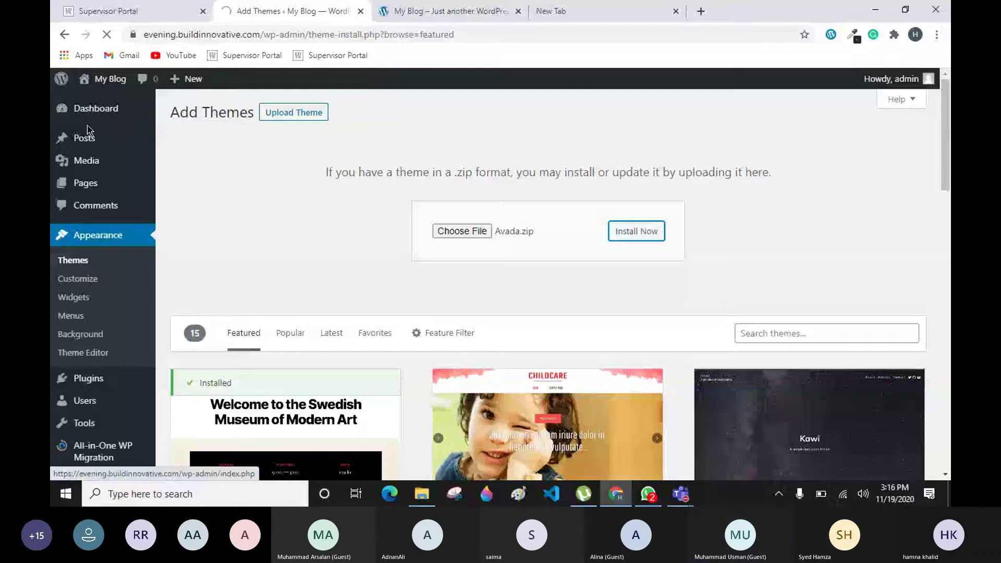
key("alt+Tab")
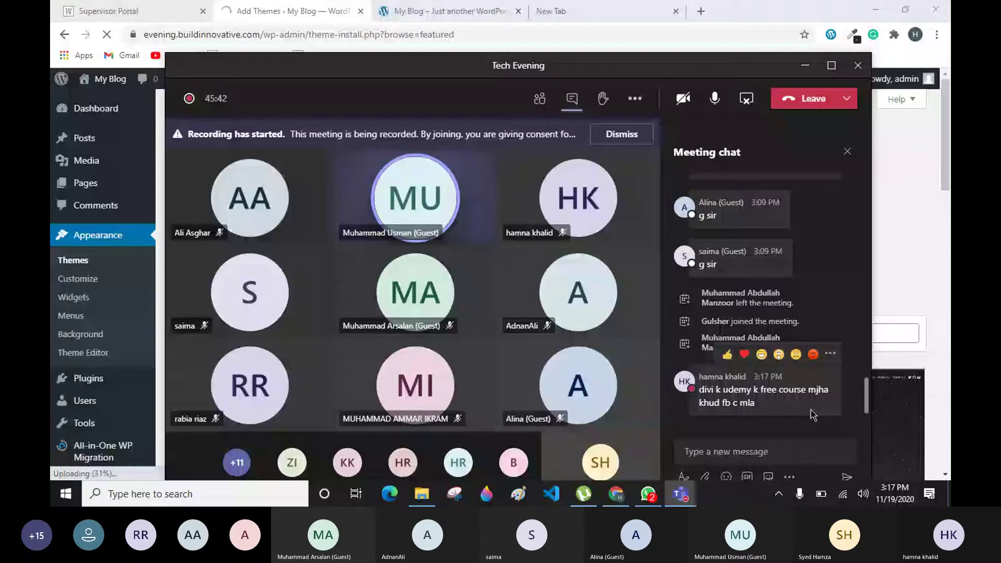
left_click(440, 382)
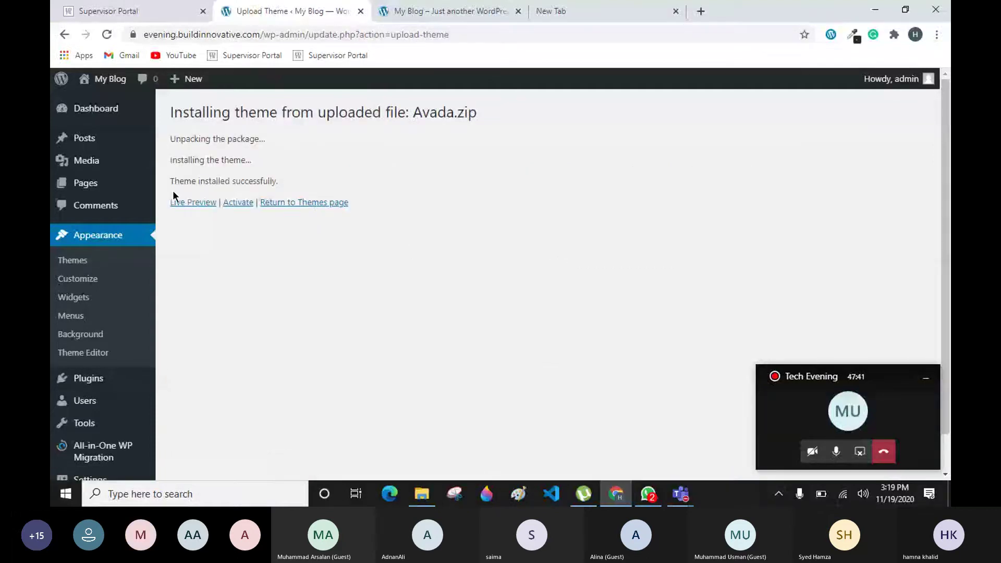
left_click(244, 204)
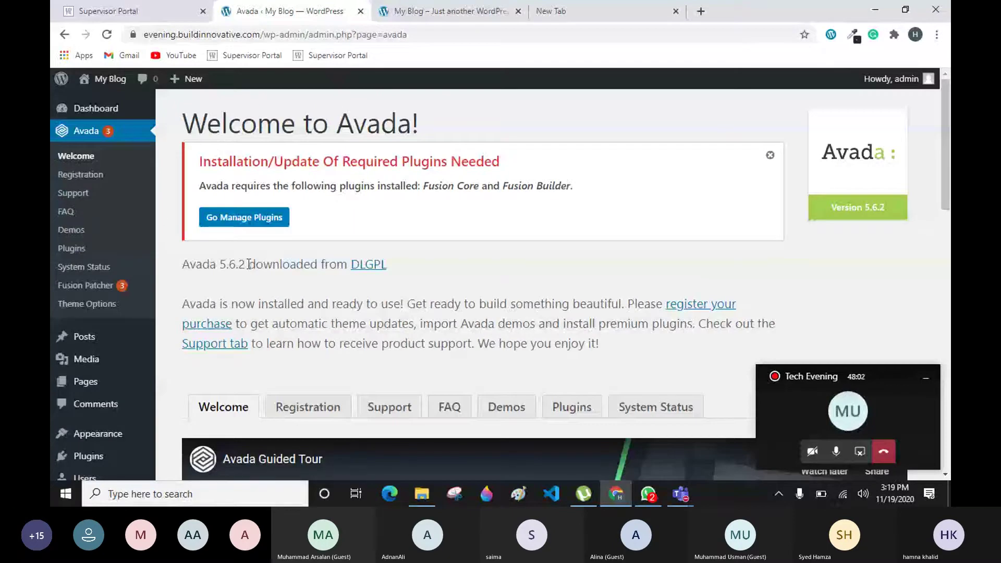
Search Google for "avada" in the empty browser tab and open the theme's ThemeForest page
left_click(603, 6)
left_click(508, 38)
type("avada")
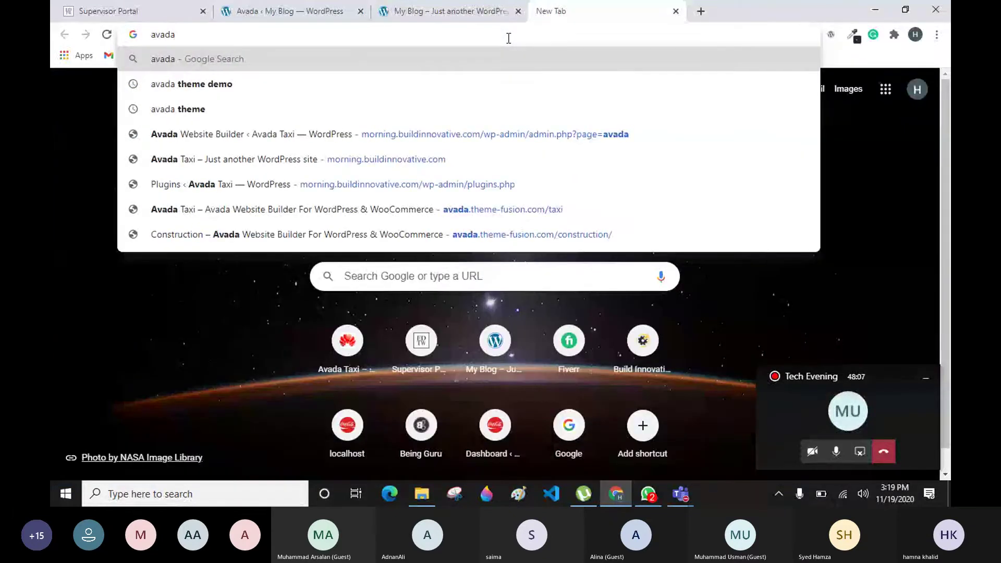
key("Return")
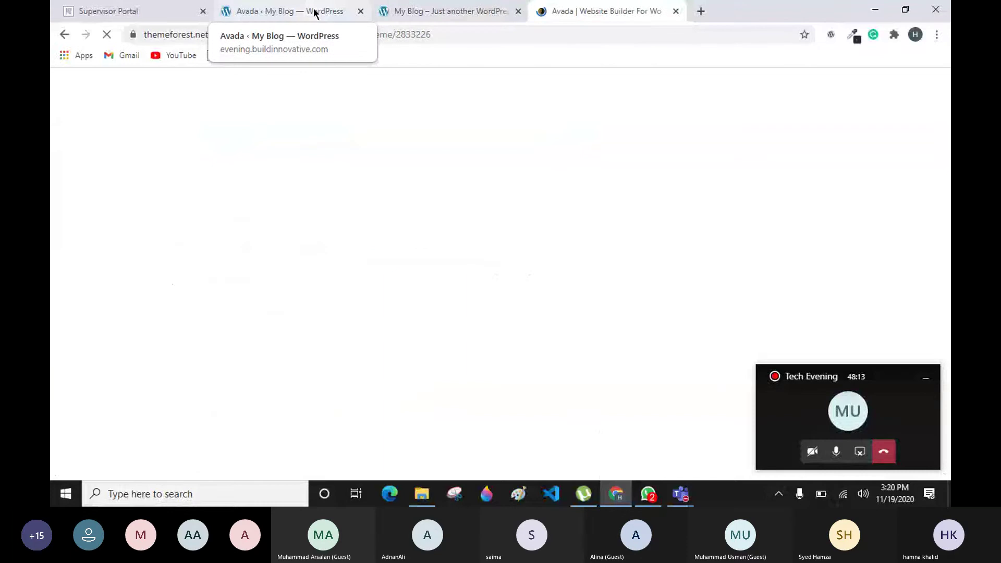
Return to the Avada welcome page in My Blog and examine the theme's Registration page, including the Envato token field
left_click(314, 13)
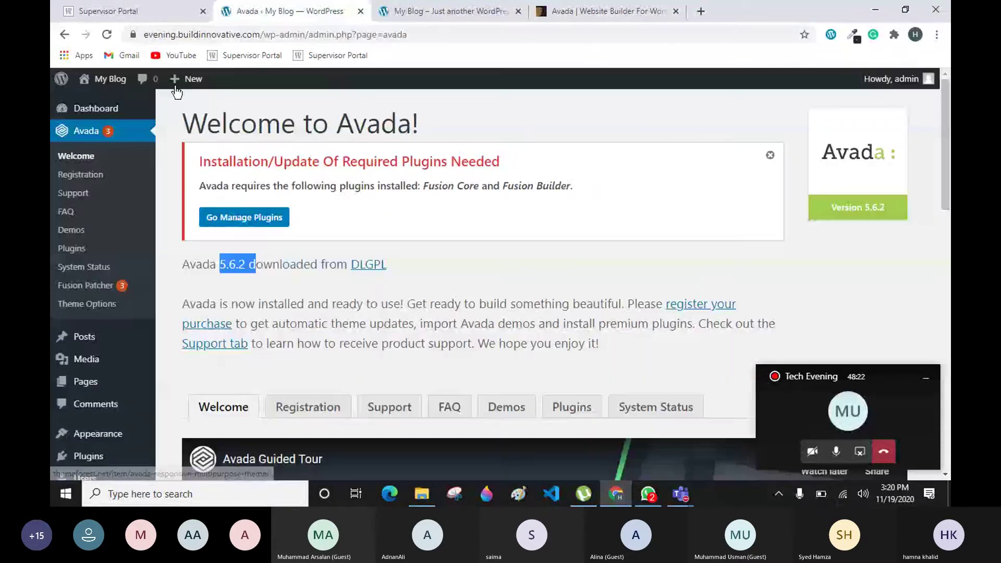
scroll(441, 231, "down", 4)
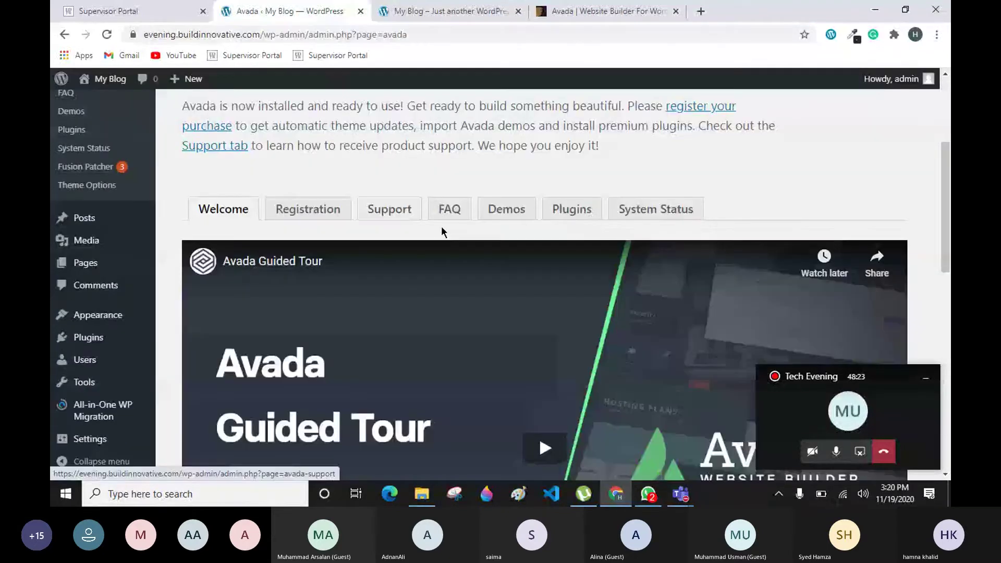
left_click(313, 208)
scroll(472, 308, "down", 6)
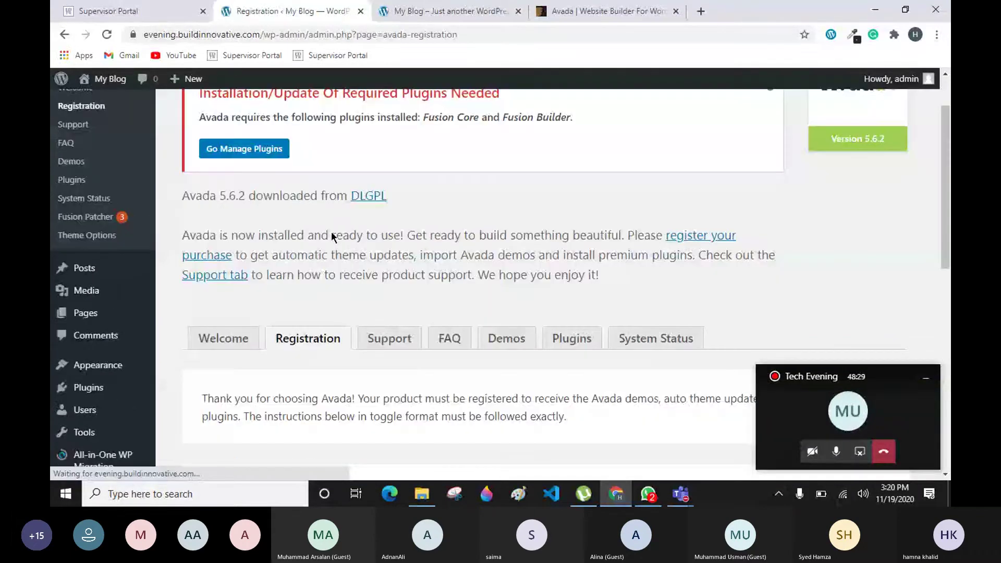
scroll(332, 233, "down", 6)
scroll(343, 270, "up", 5)
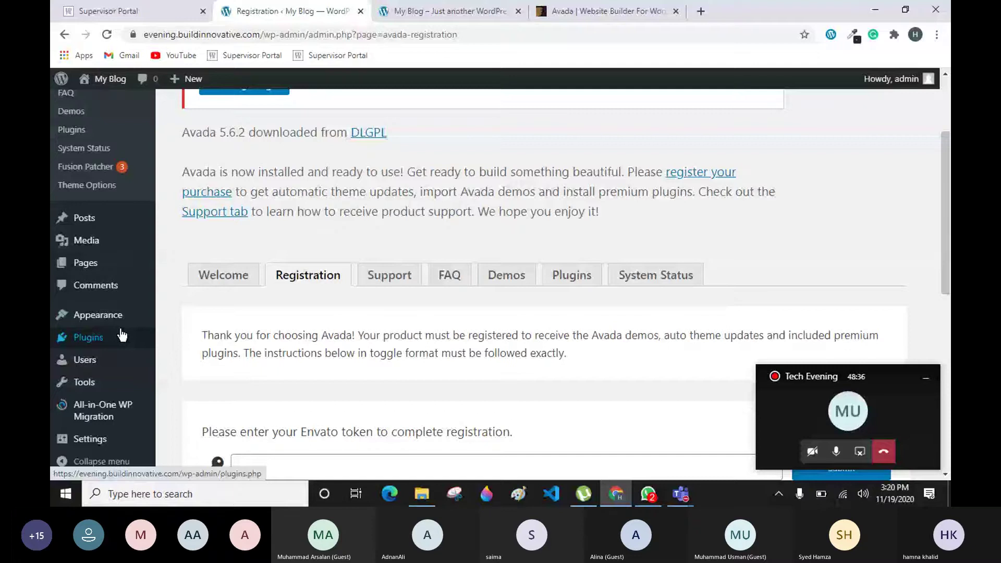
Open the My Blog Themes page and look through the installed themes
scroll(121, 335, "up", 1)
mouse_move(93, 297)
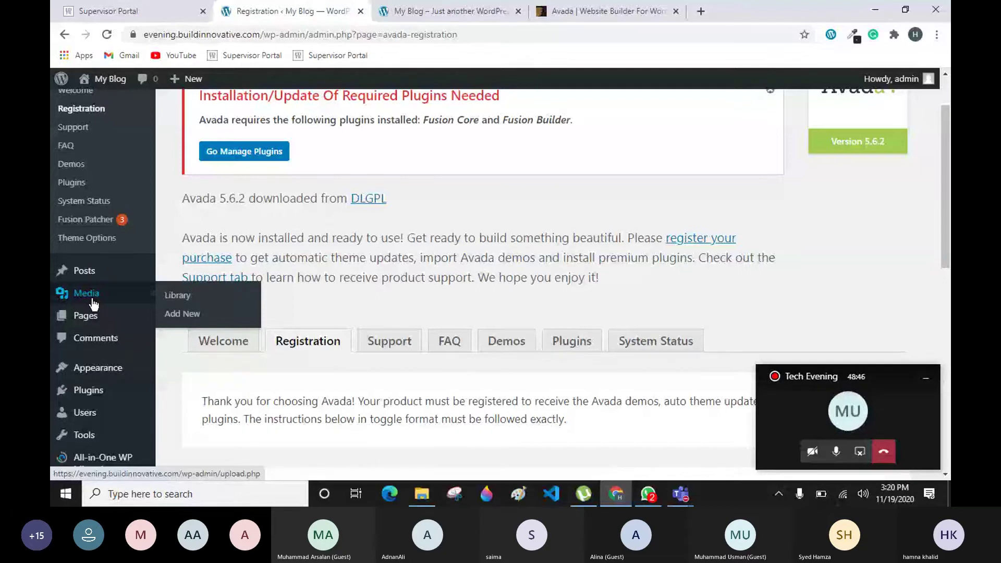
mouse_move(100, 384)
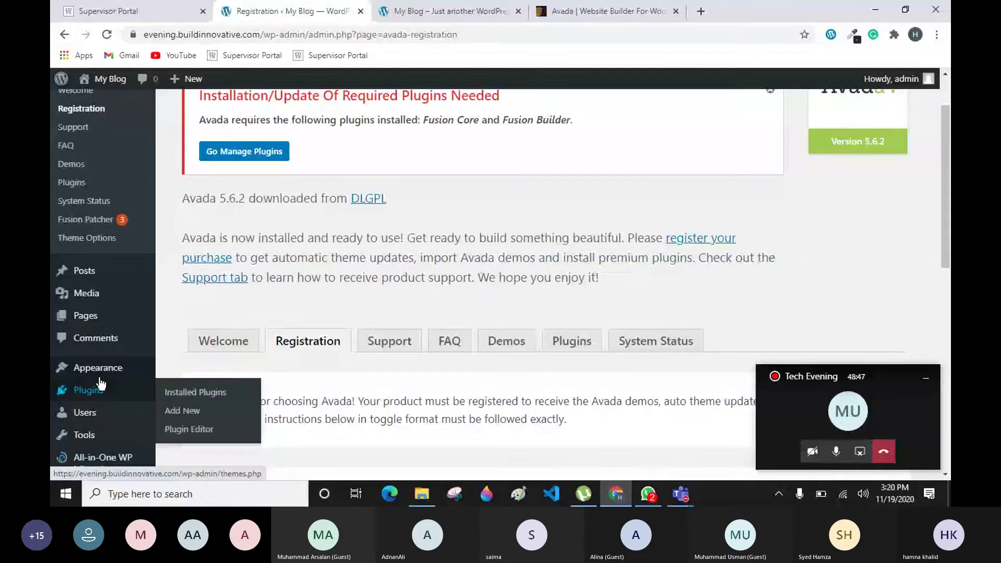
left_click(181, 356)
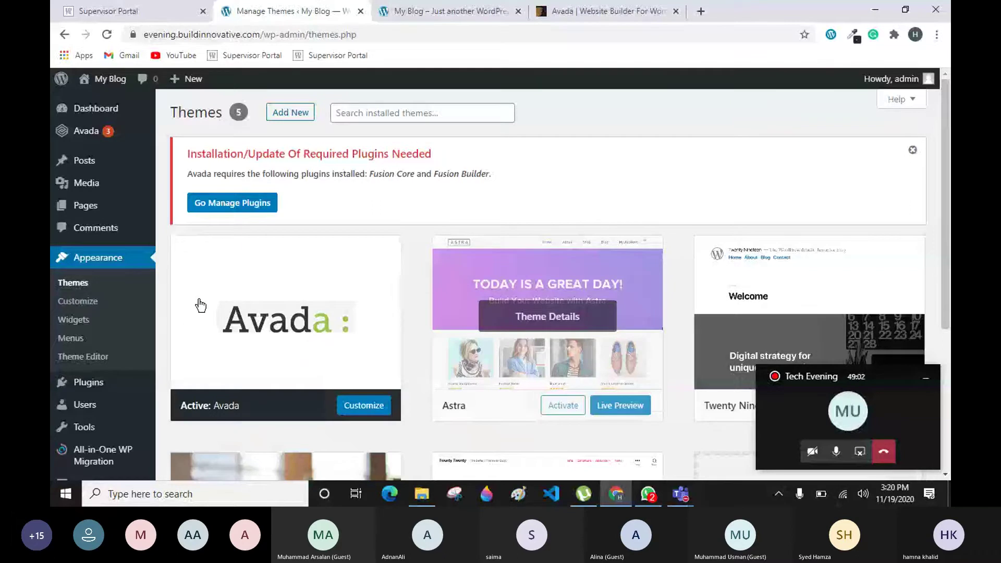
scroll(502, 215, "down", 3)
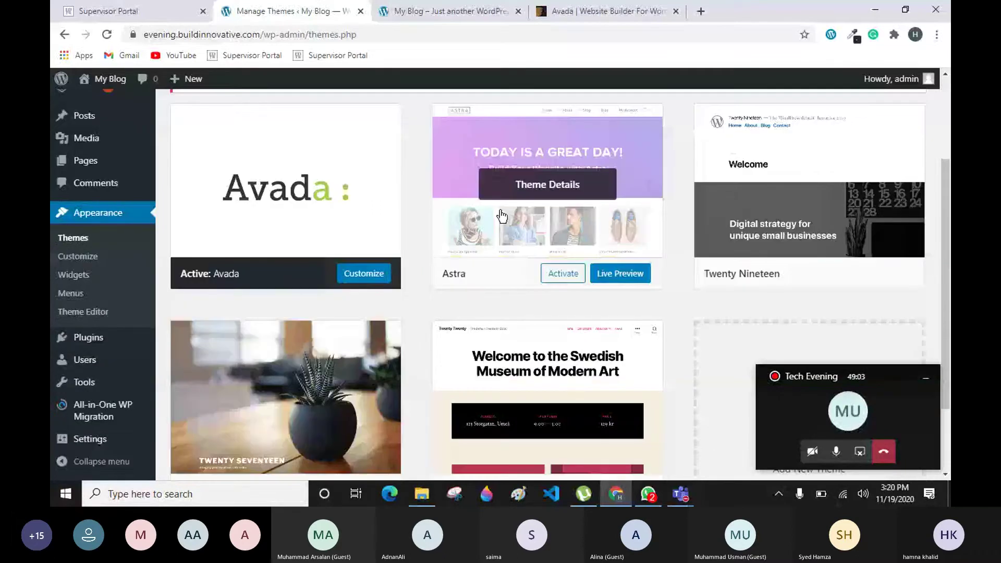
scroll(502, 215, "up", 3)
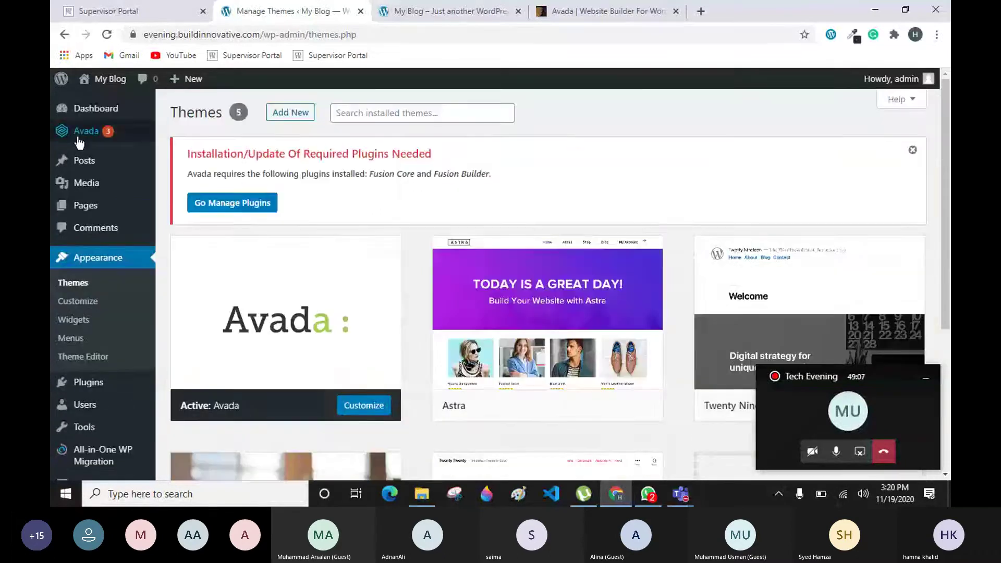
View the My Blog front page and the ThemeForest Avada tab, and switch from the Themes page to the Teams meeting
left_click(444, 15)
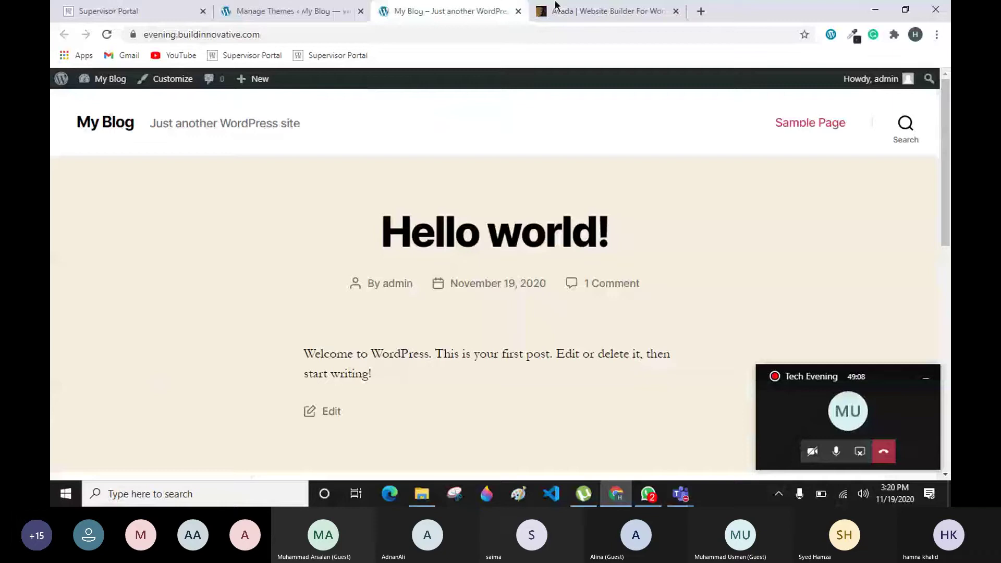
left_click(585, 16)
key("ctrl+2")
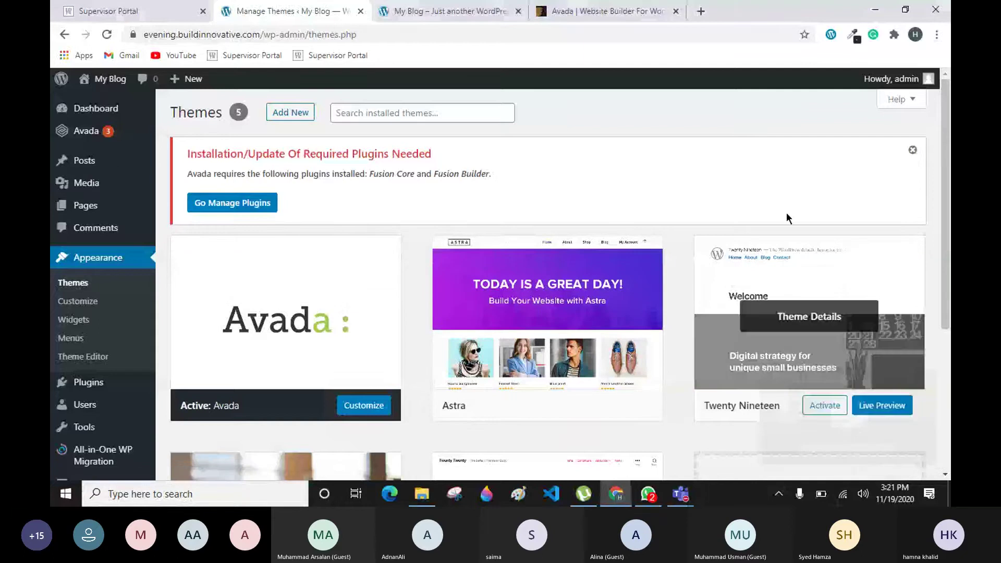
key("alt+Tab")
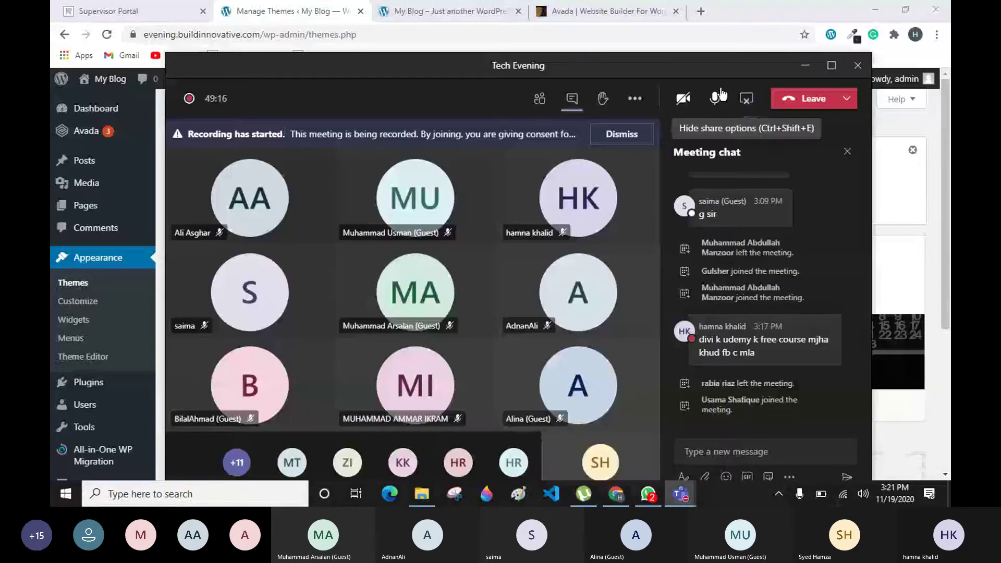